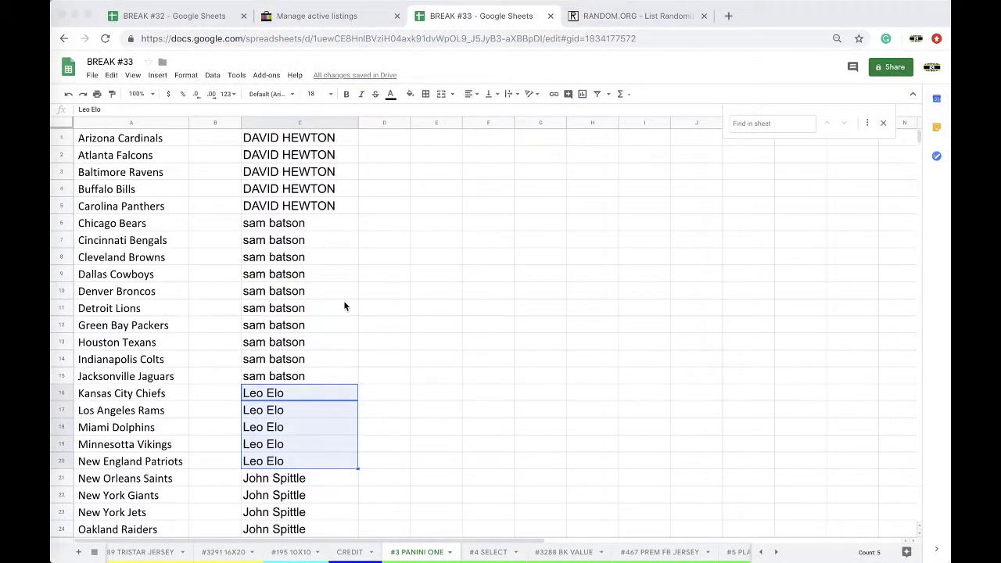
Step: Select all of column C on #3 PANINI ONE and copy its 32 participant names
scroll(307, 225, "down", 3)
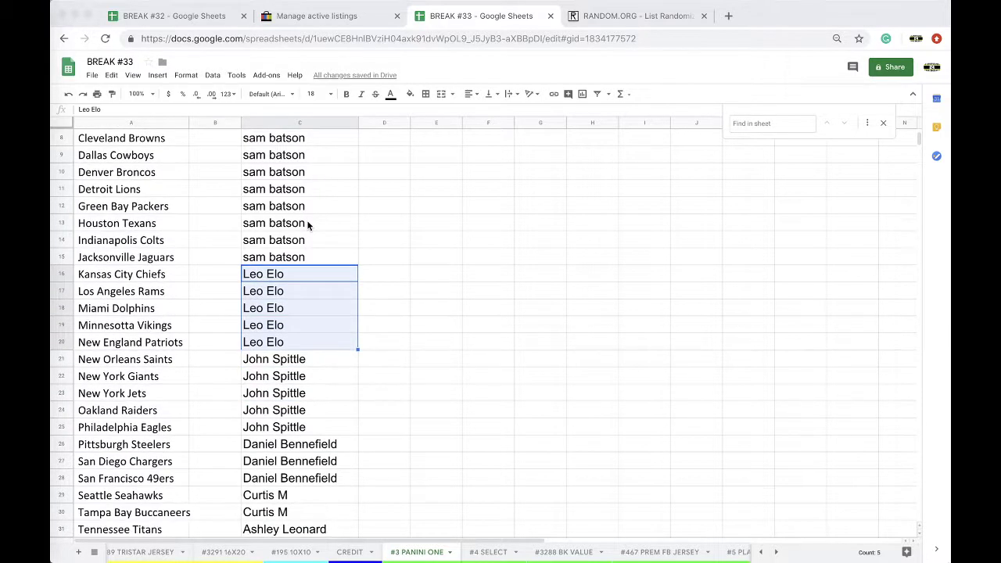
scroll(307, 225, "down", 1)
scroll(310, 344, "down", 1)
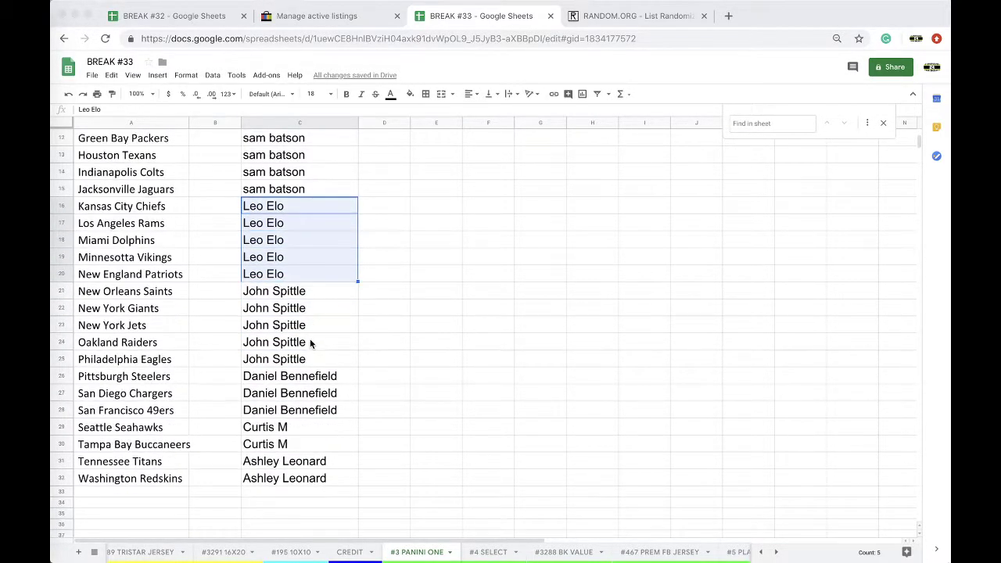
key("ctrl+c")
scroll(308, 351, "up", 5)
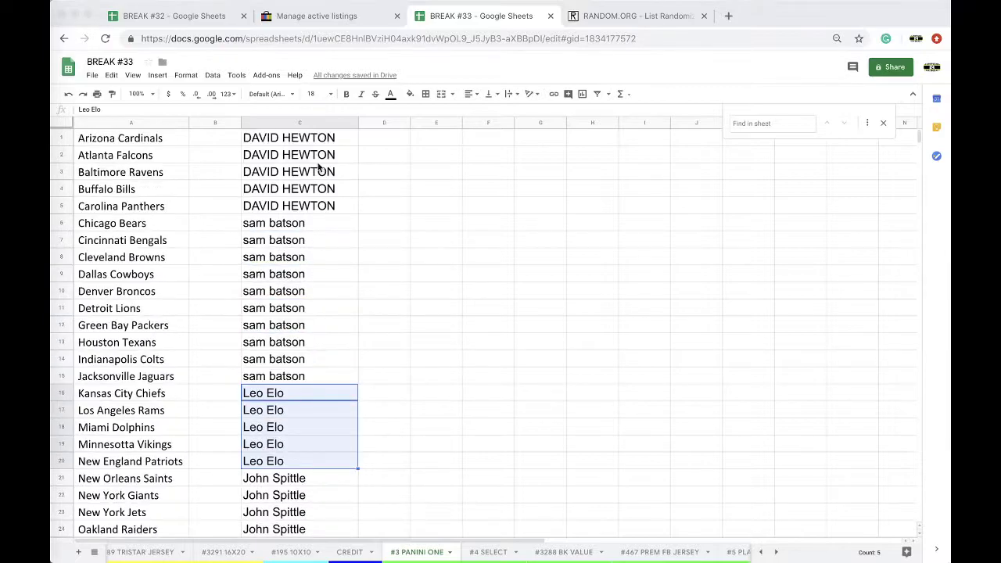
left_click(277, 123)
key("ctrl+c")
scroll(295, 344, "down", 5)
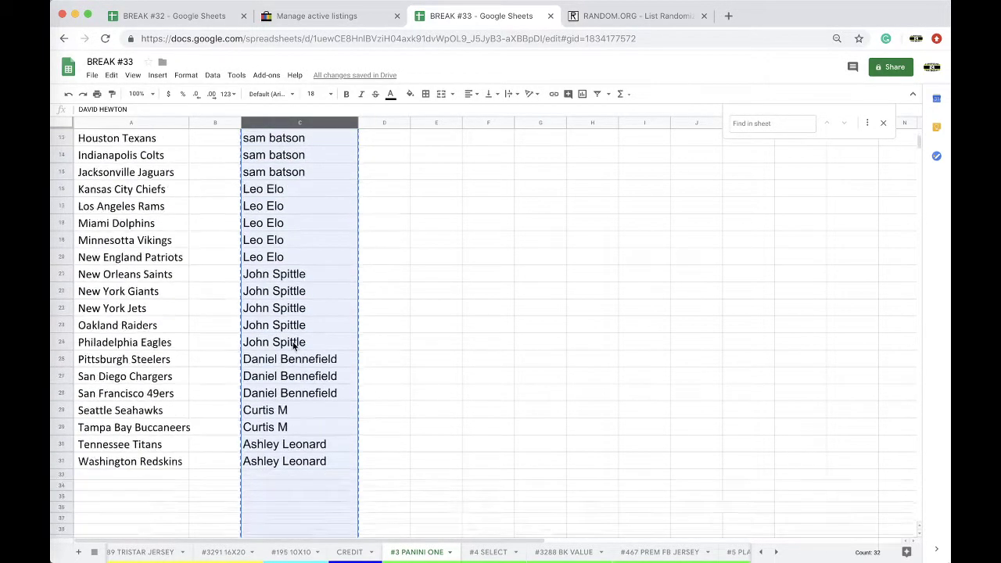
scroll(294, 344, "up", 5)
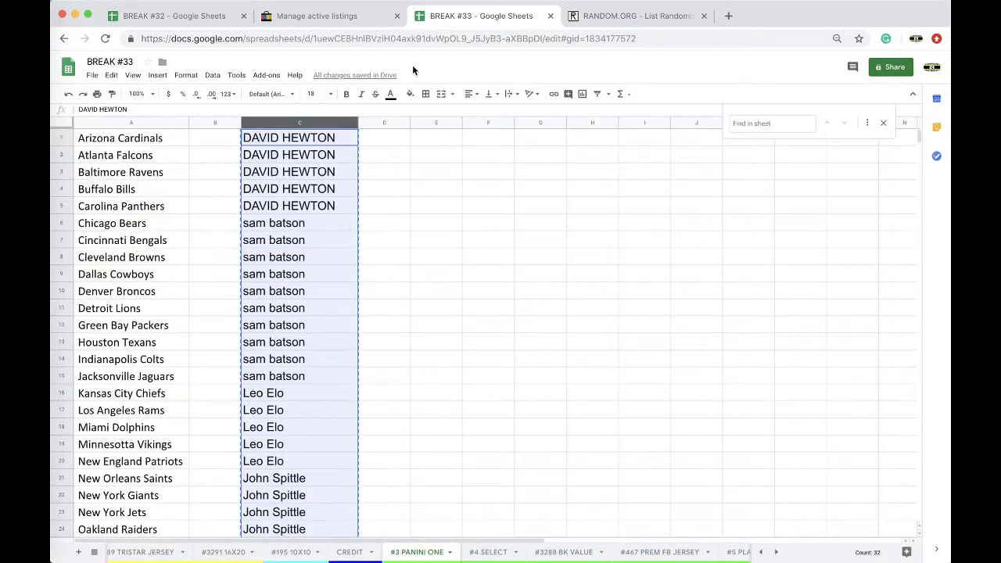
Step: Paste the 32 copied names into the RANDOM.ORG List Randomizer and randomize them
left_click(618, 15)
key("Return")
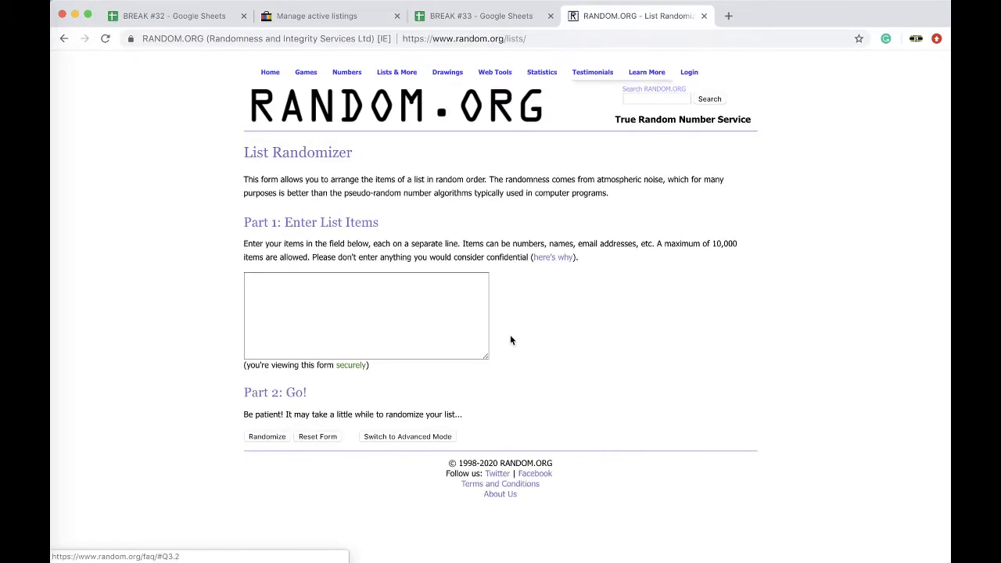
left_click(409, 313)
left_click(269, 437)
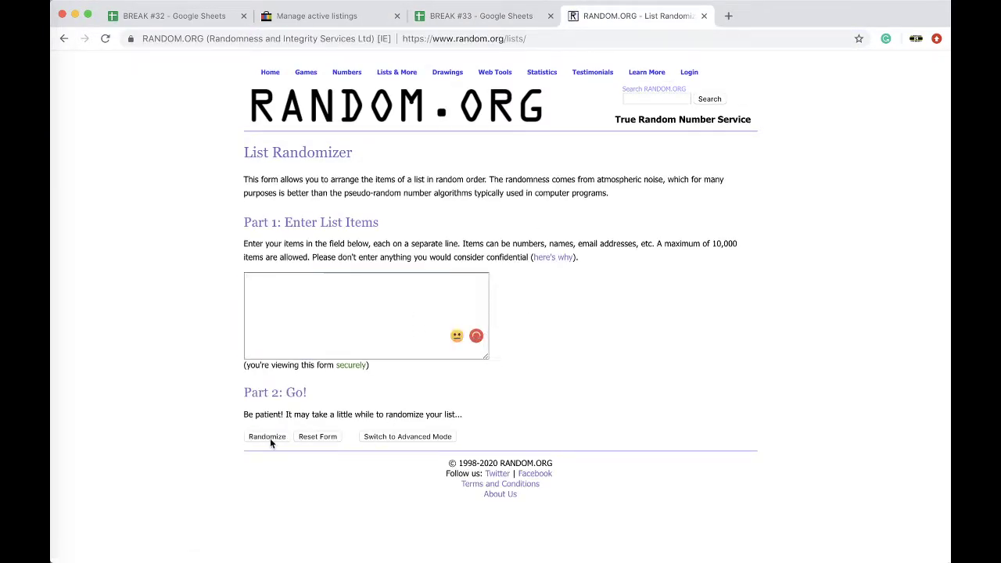
Step: Reshuffle the list three more times, copy the shuffled names, and return to BREAK #33
scroll(271, 444, "down", 4)
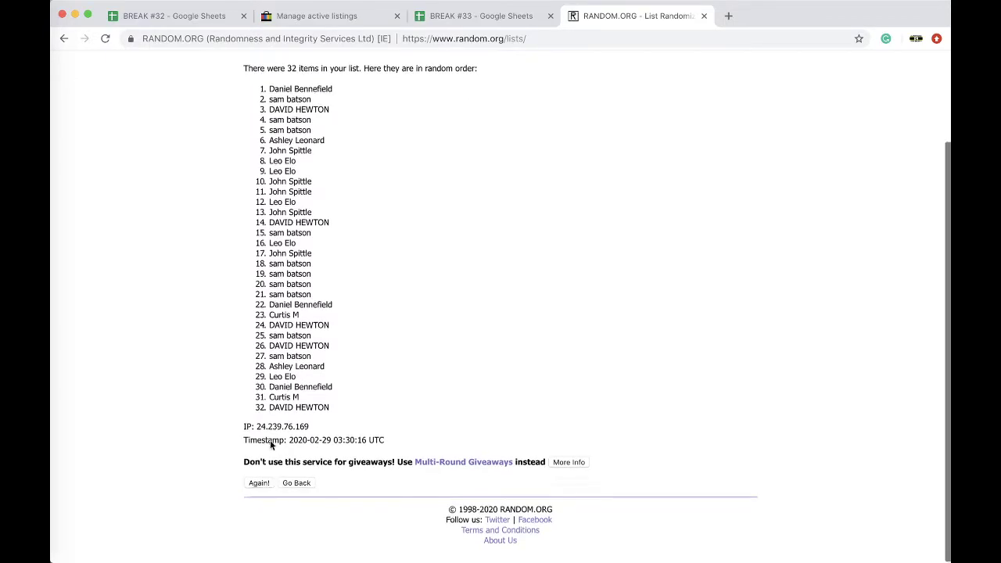
scroll(278, 445, "down", 1)
left_click(259, 486)
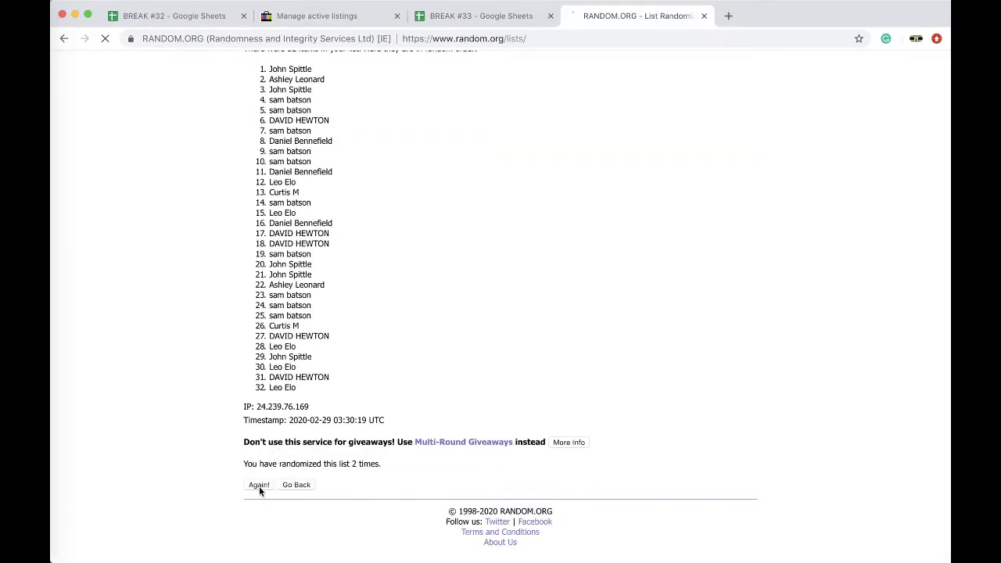
left_click(259, 484)
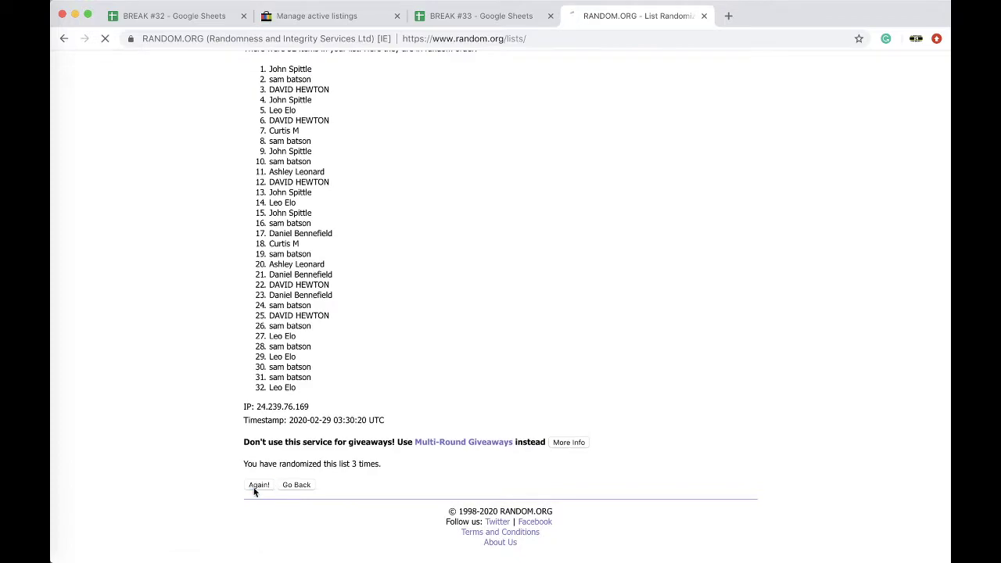
left_click(251, 485)
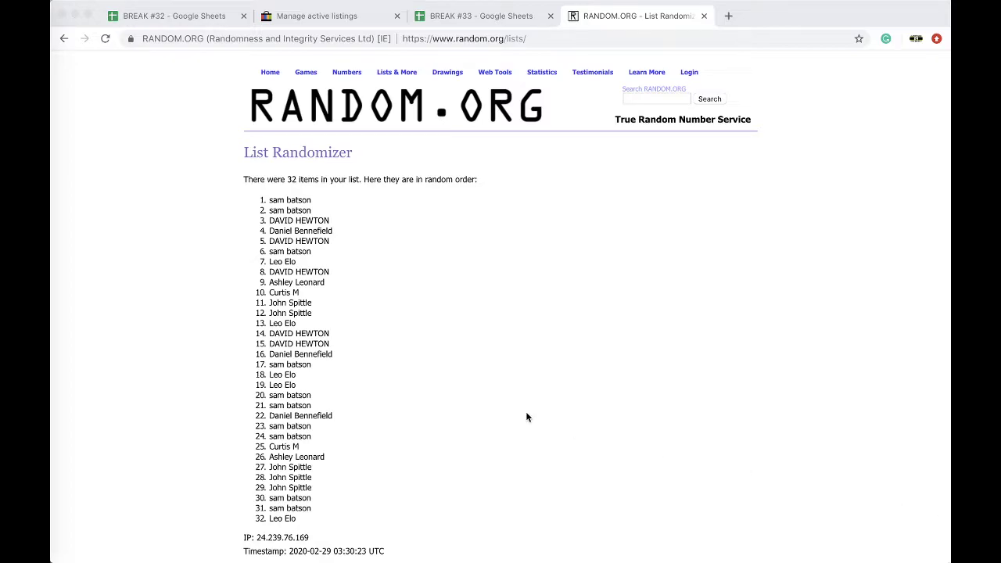
left_click_drag(268, 200, 353, 401)
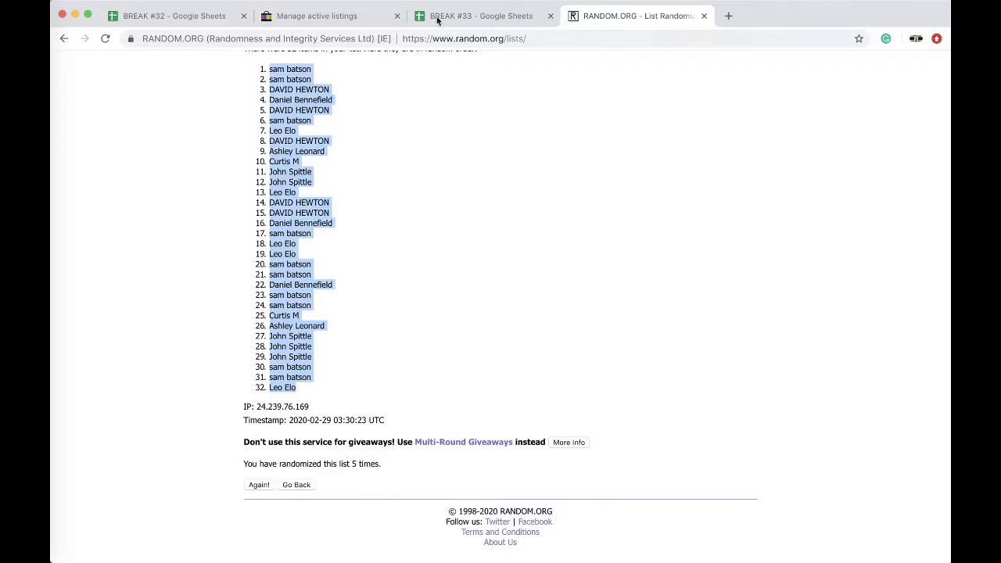
left_click(469, 16)
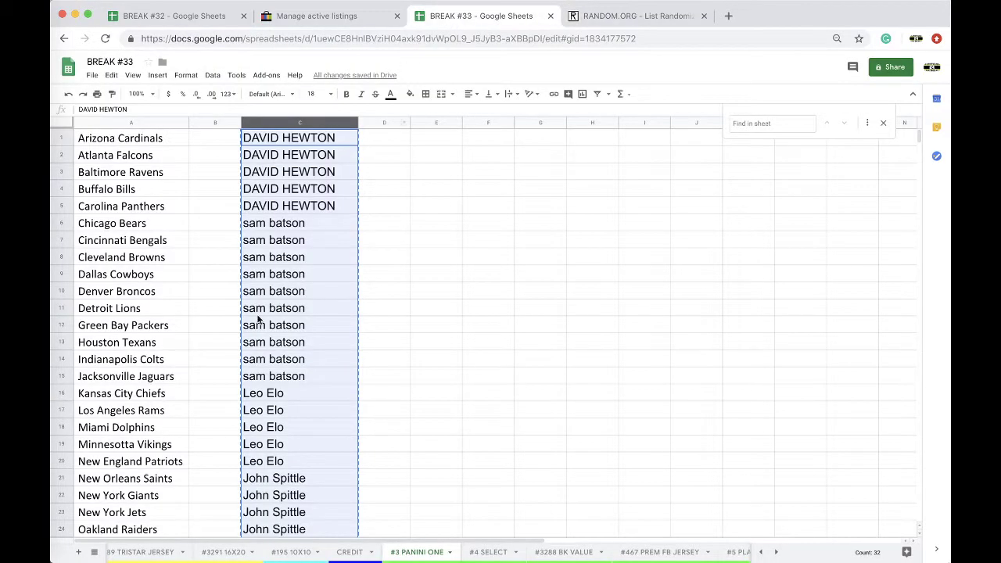
Step: Paste the shuffled names into column B at font size 18 and auto-fit the column
left_click(208, 143)
key("ctrl+v")
left_click(313, 93)
left_click(312, 243)
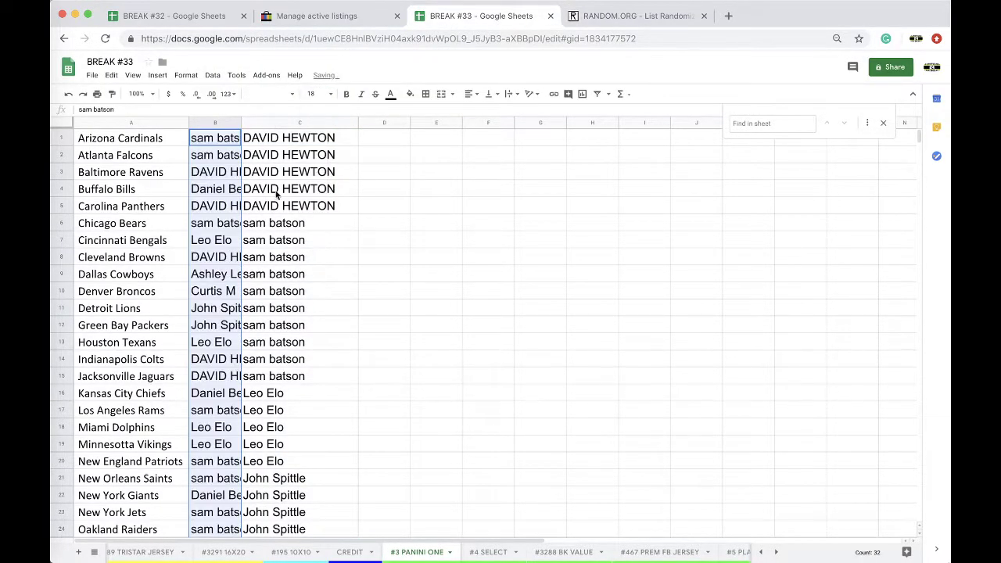
double_click(241, 123)
Step: Sort the sheet A→Z by column B and check the resulting names
left_click(212, 75)
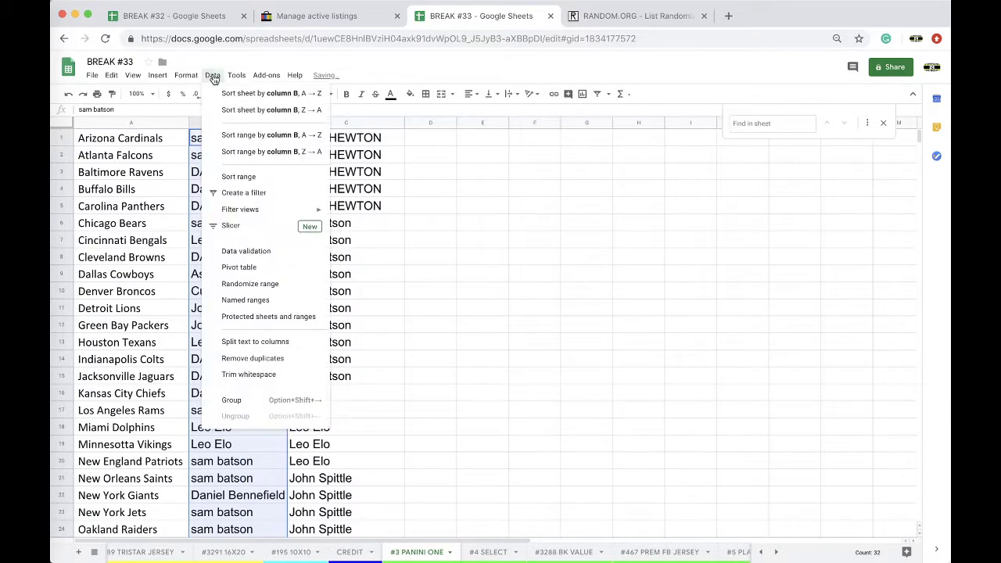
left_click(266, 93)
left_click(237, 156)
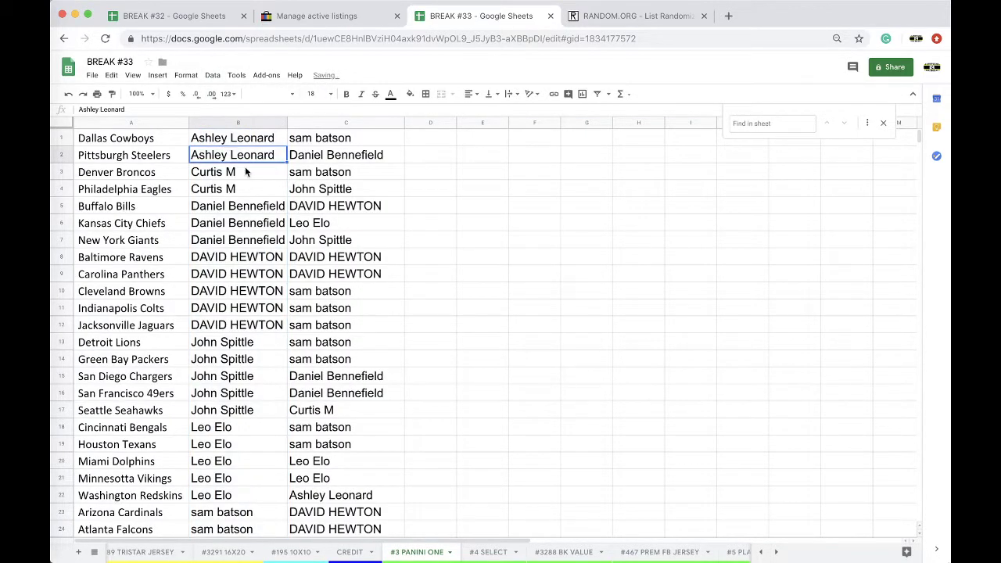
left_click(245, 171)
left_click(263, 209)
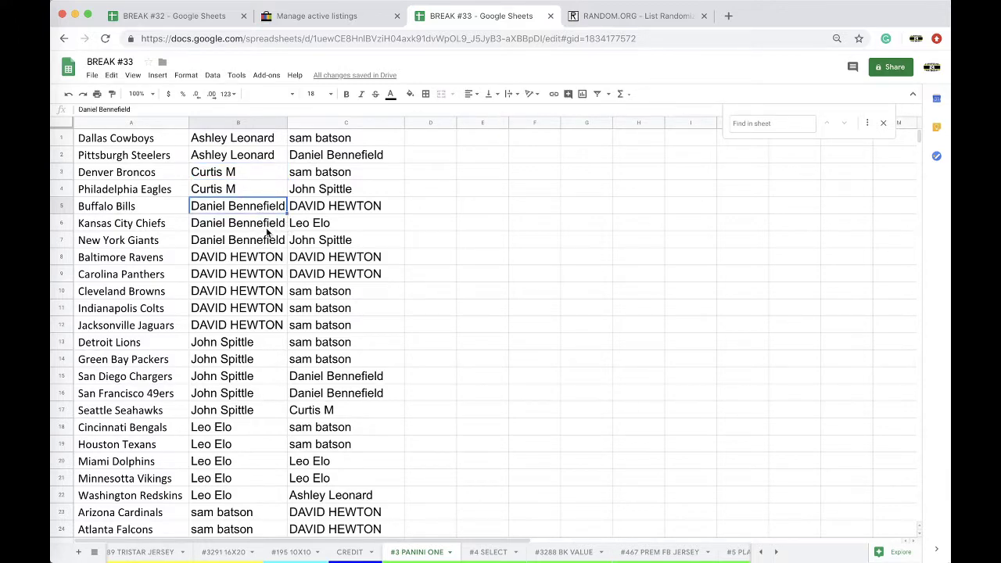
Step: Widen column B, then widen column A slightly
left_click_drag(288, 123, 323, 122)
scroll(253, 284, "down", 1)
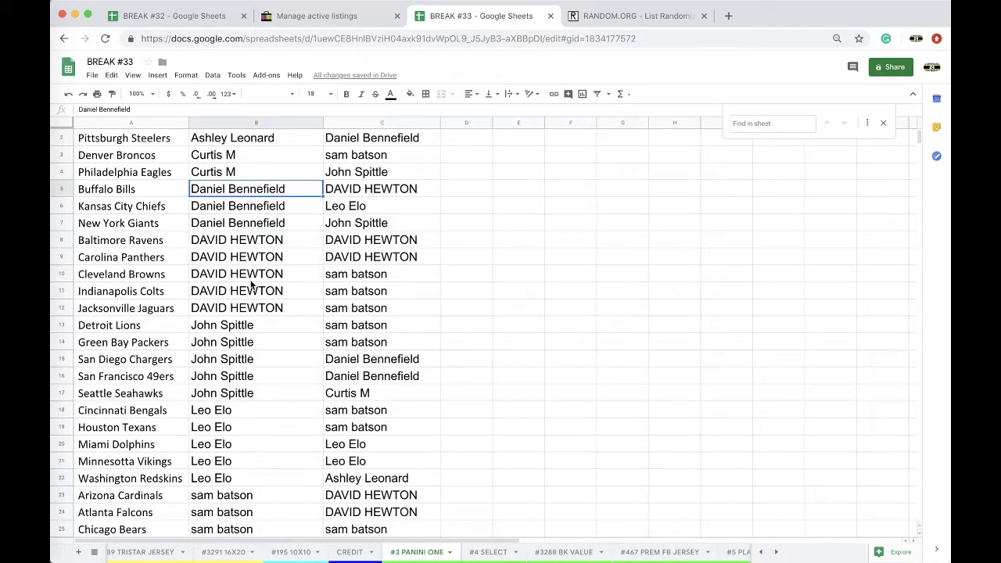
scroll(253, 284, "down", 1)
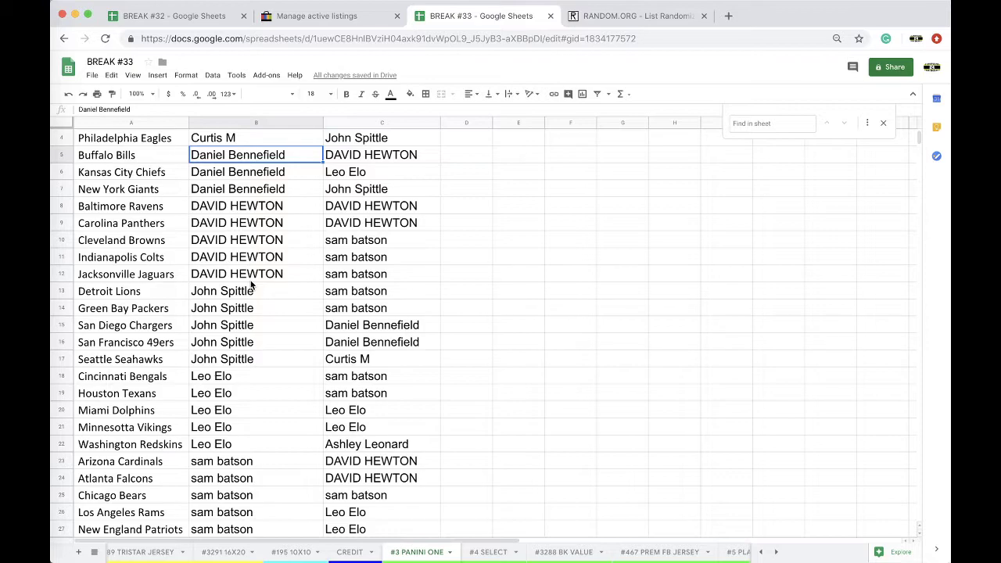
scroll(251, 286, "down", 6)
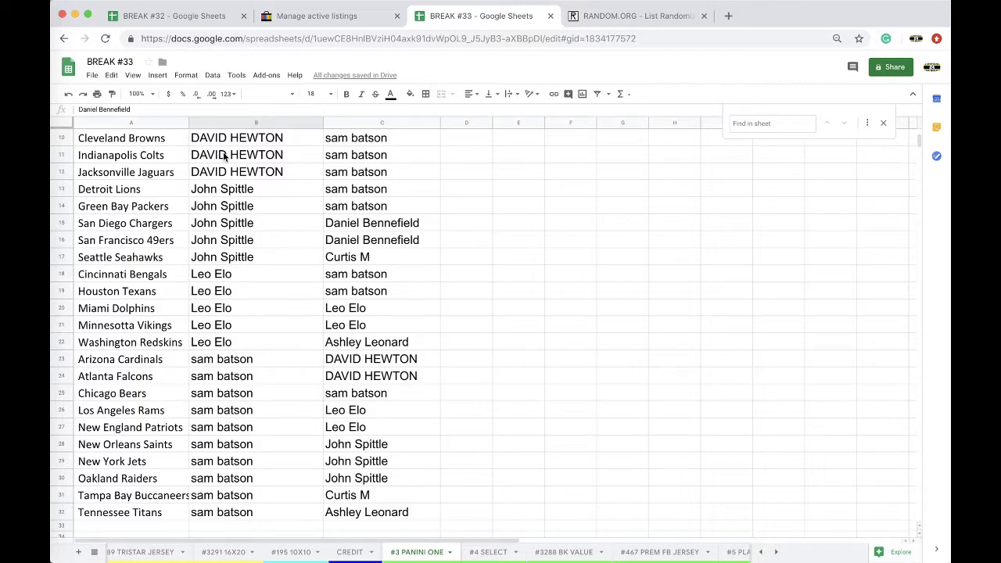
left_click_drag(188, 122, 199, 122)
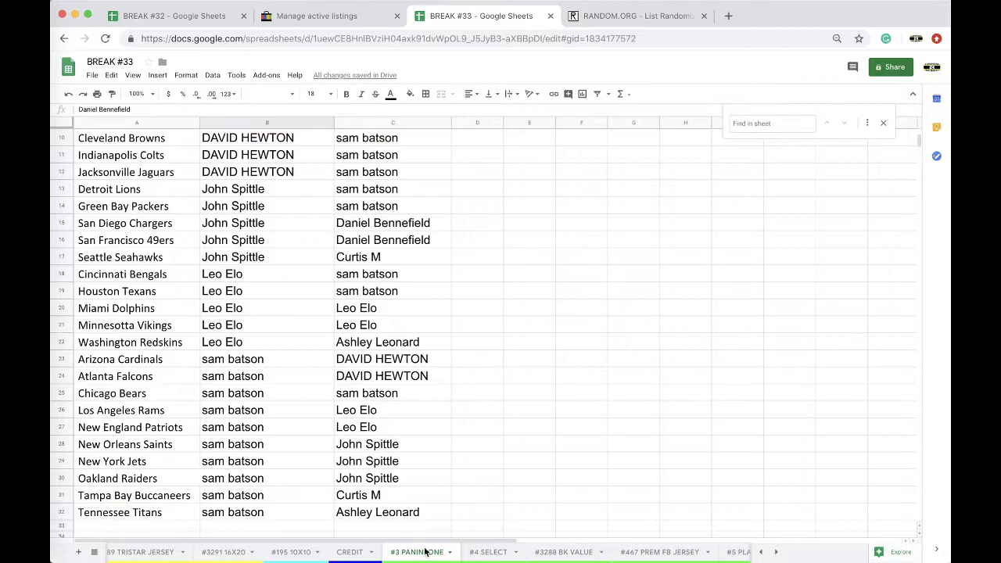
Step: Move the #3288 VALUE BK and #5 PLATES AND PATCHY POOS tabs ahead of #4 SELECT
scroll(430, 552, "right", 5)
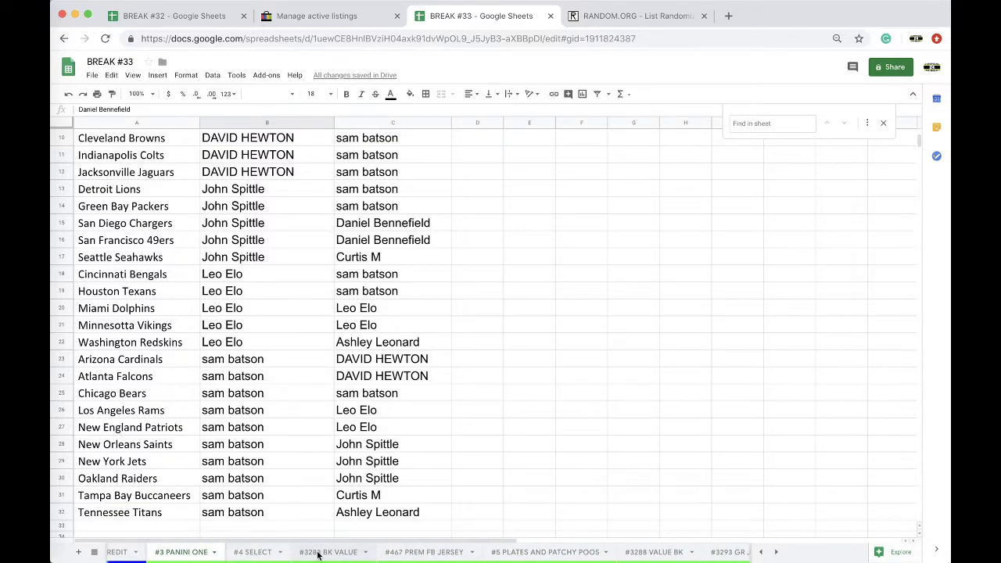
left_click(325, 552)
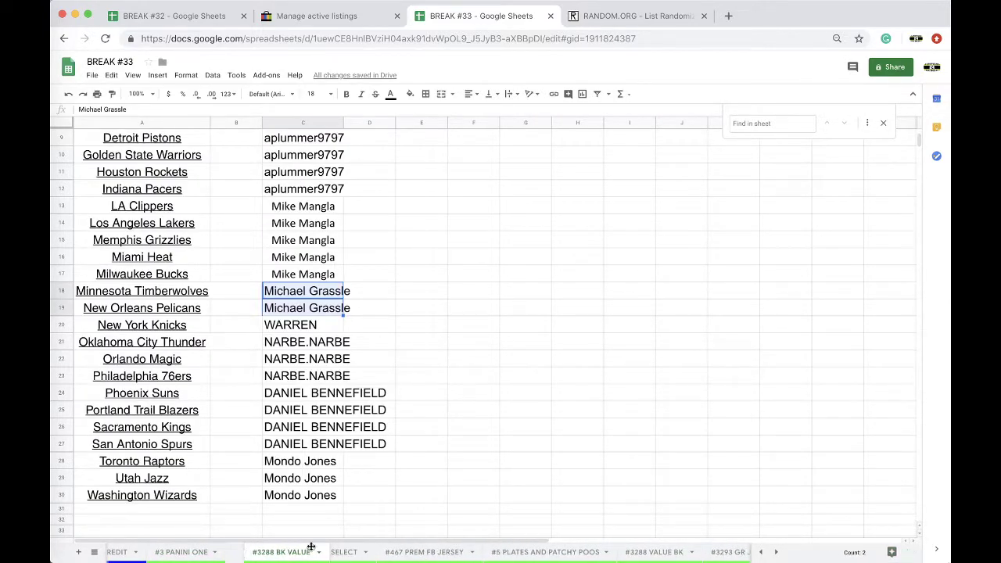
left_click(440, 554)
left_click_drag(389, 555, 332, 553)
scroll(375, 554, "right", 2)
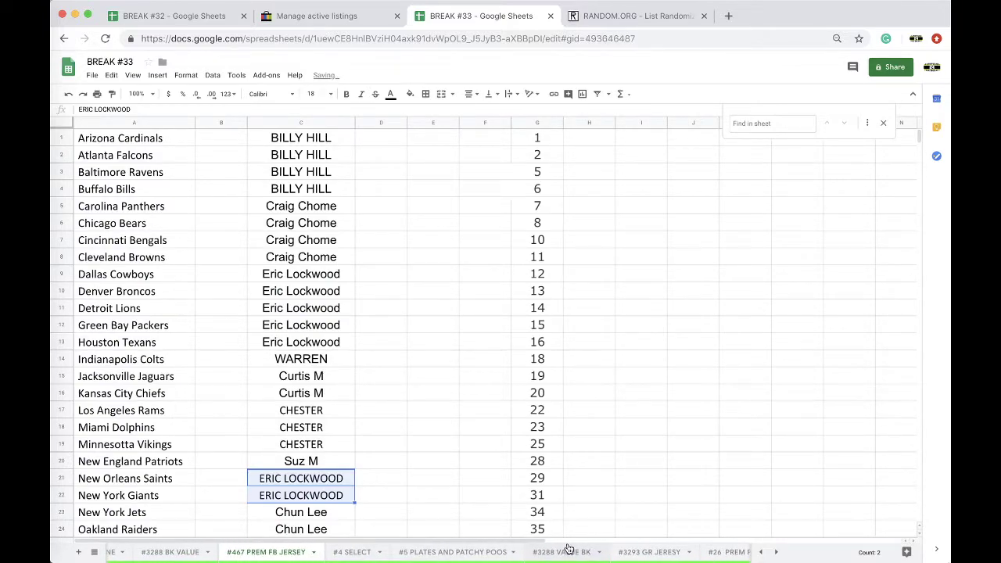
left_click_drag(558, 550, 344, 557)
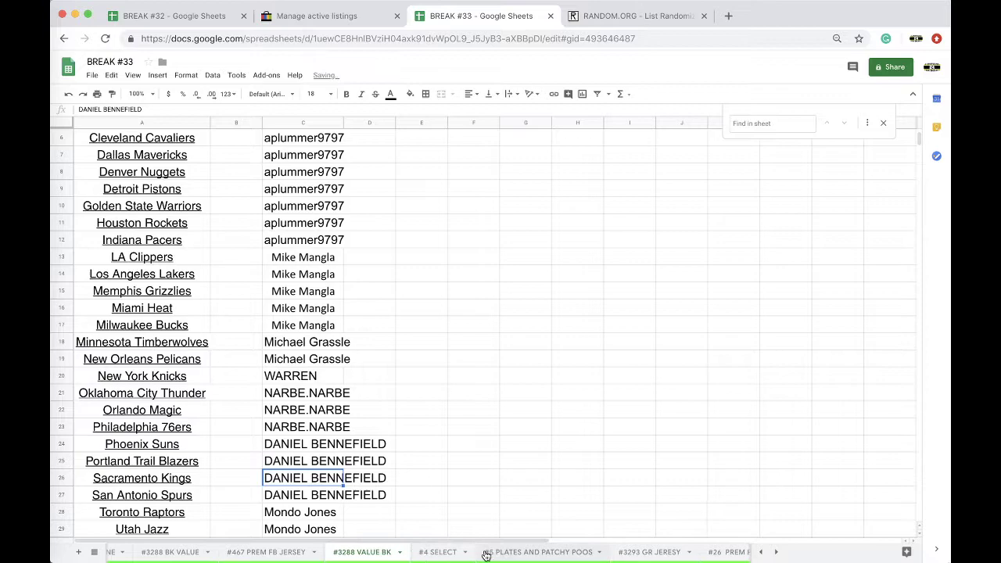
left_click(525, 552)
left_click_drag(452, 557, 408, 556)
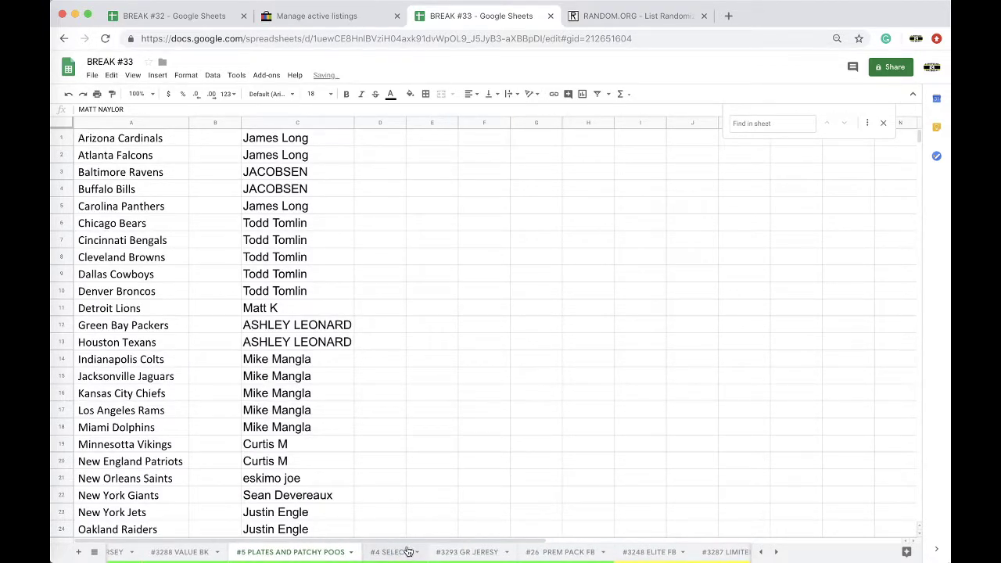
Step: Browse through the other sheet tabs and return to the #3 PANINI ONE sheet
left_click(465, 553)
left_click(565, 553)
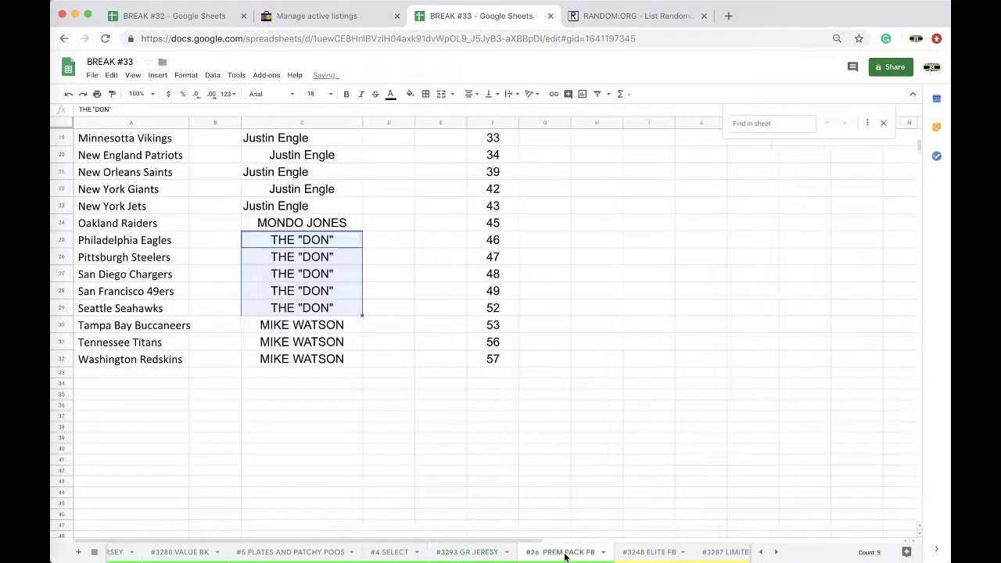
left_click(575, 555)
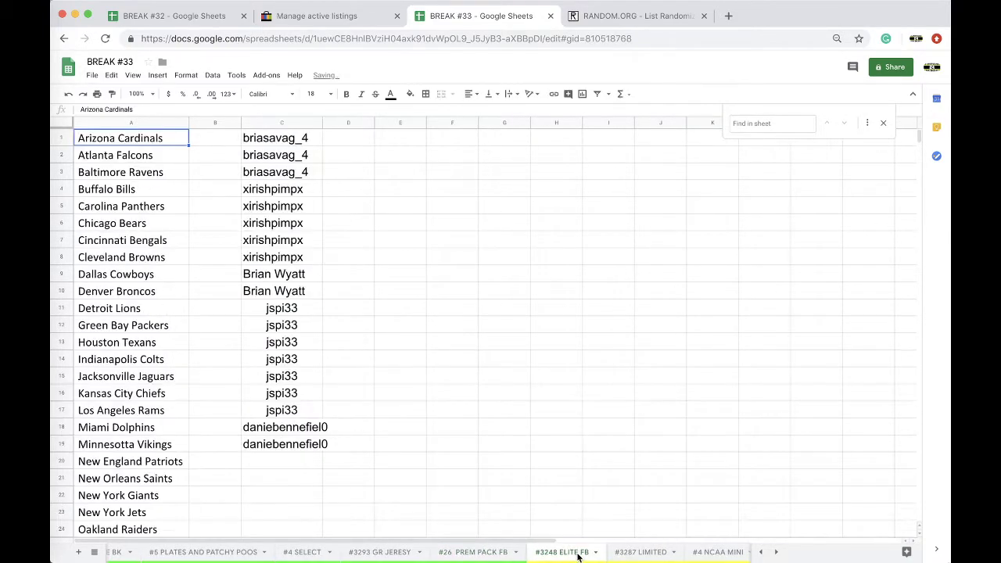
left_click(580, 555)
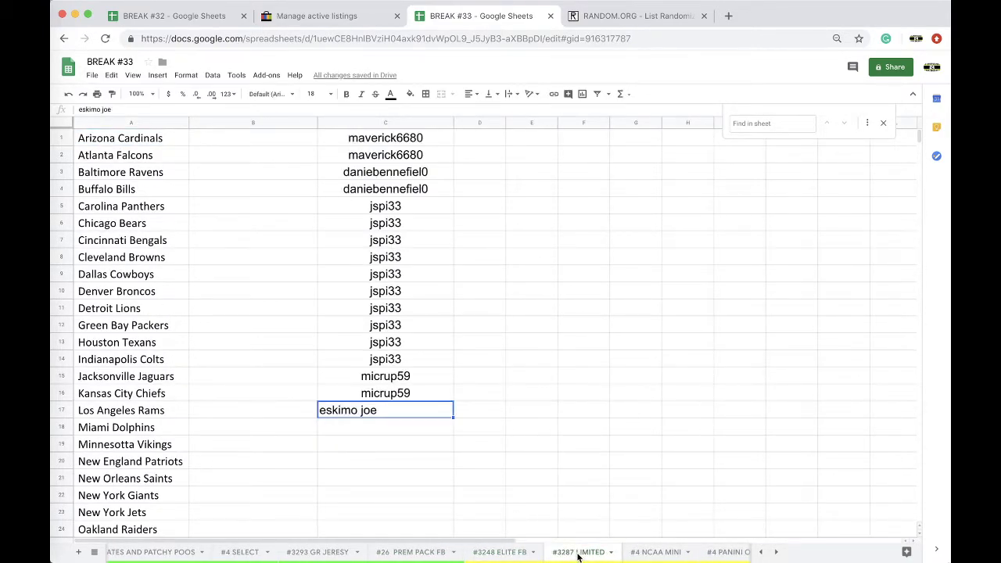
left_click(582, 555)
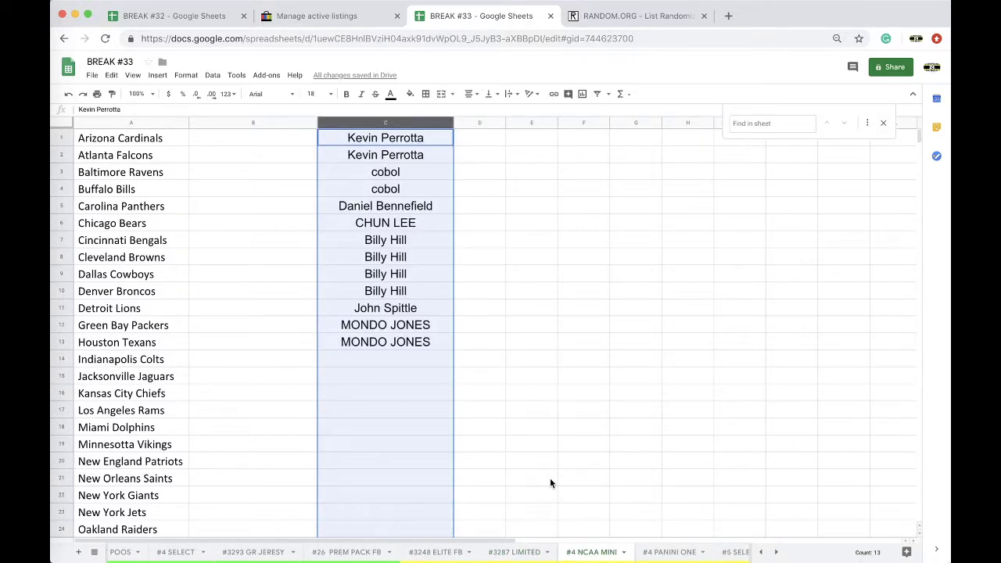
left_click(535, 554)
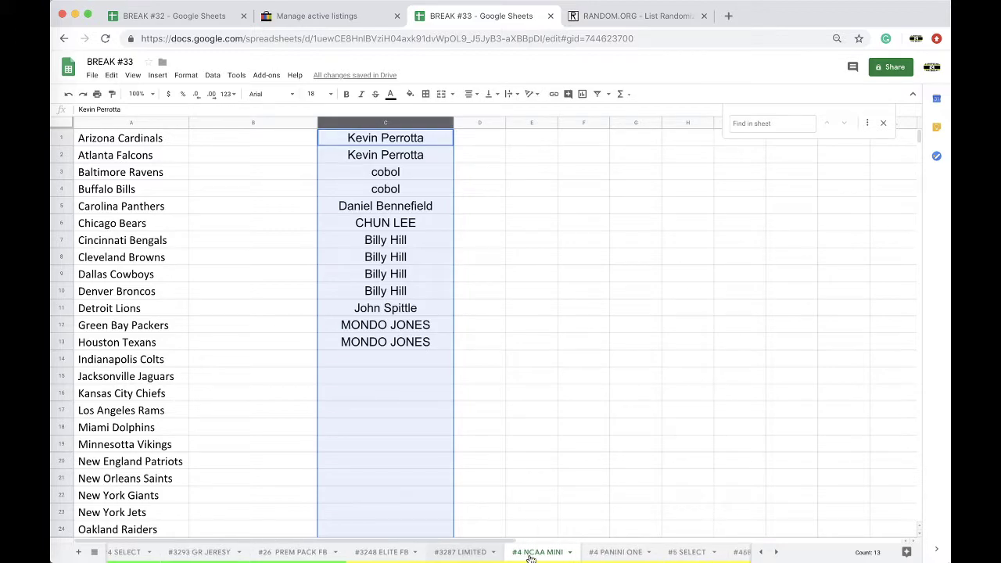
left_click(575, 556)
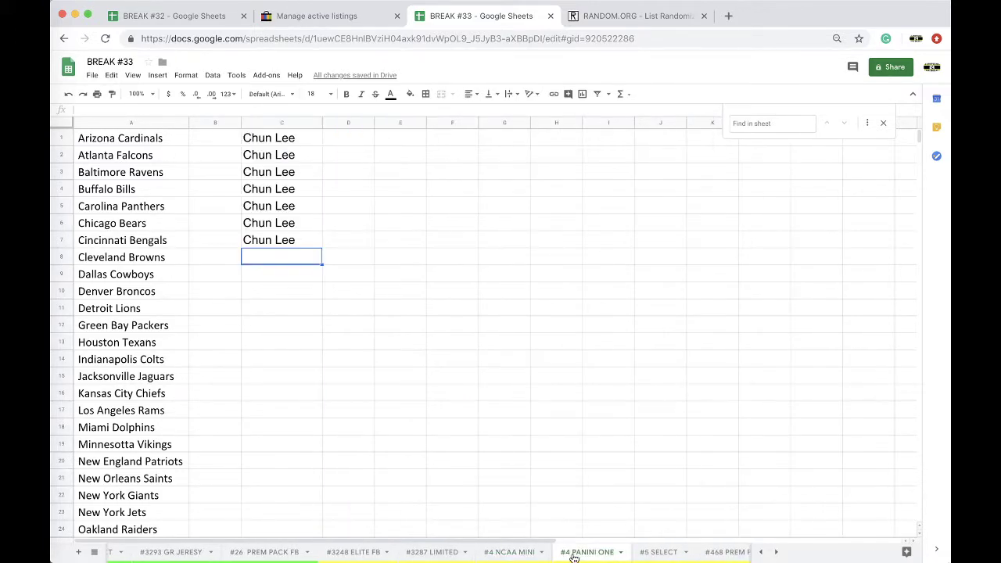
left_click(549, 556)
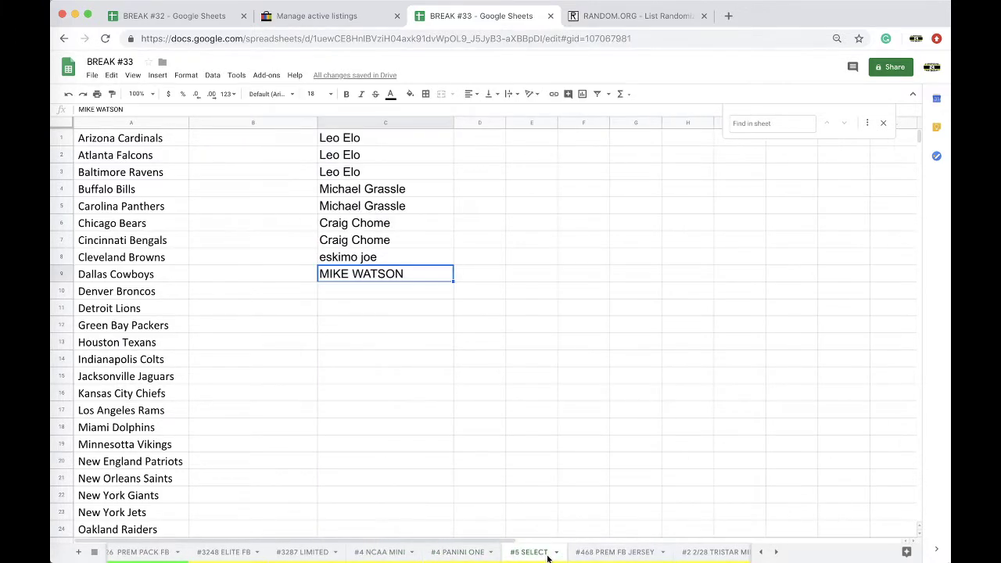
scroll(524, 554, "left", 5)
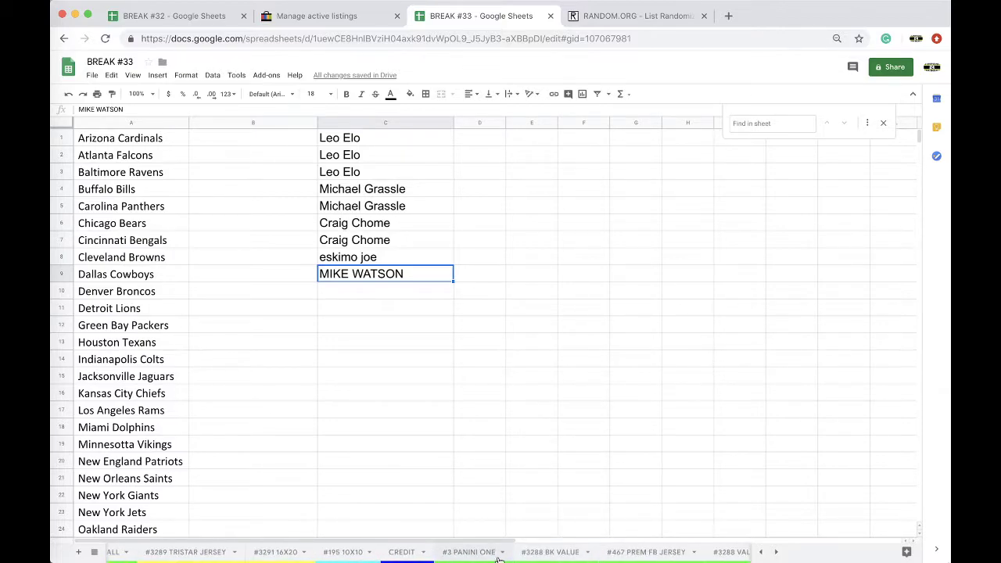
left_click(508, 551)
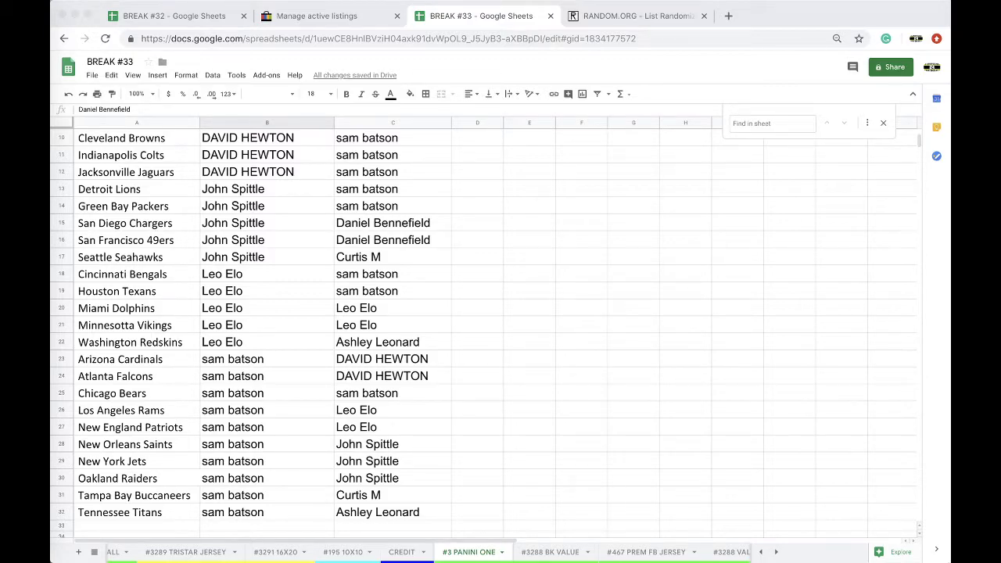
Step: Paste the copied participant name into C2 as values only
scroll(602, 551, "right", 10)
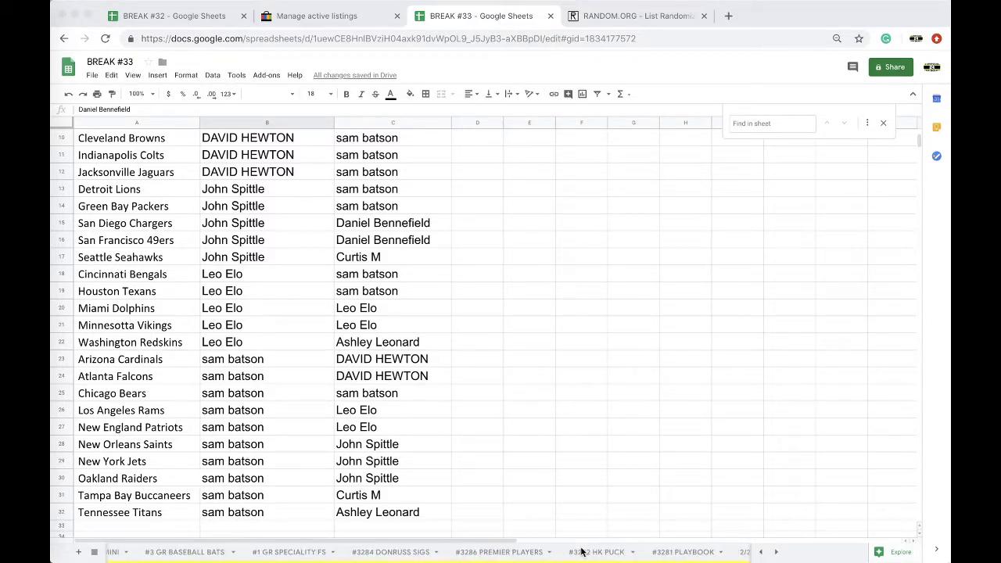
scroll(522, 558, "right", 2)
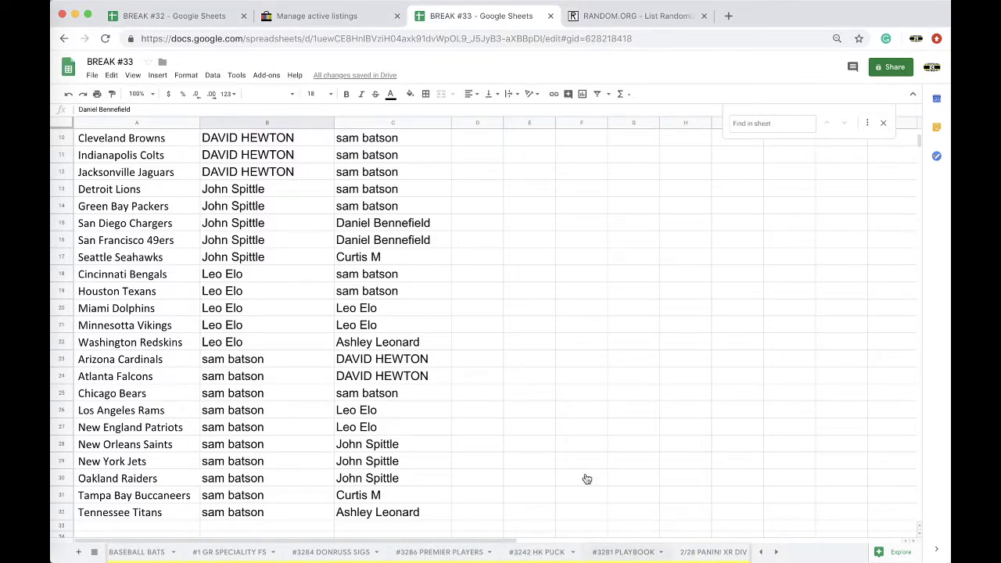
left_click(357, 154)
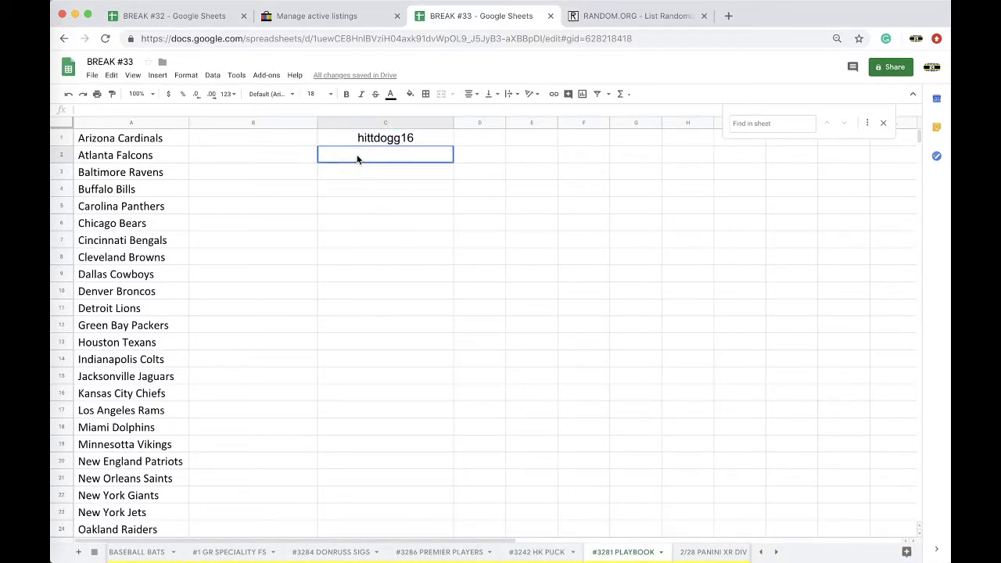
left_click(465, 189)
left_click(469, 208)
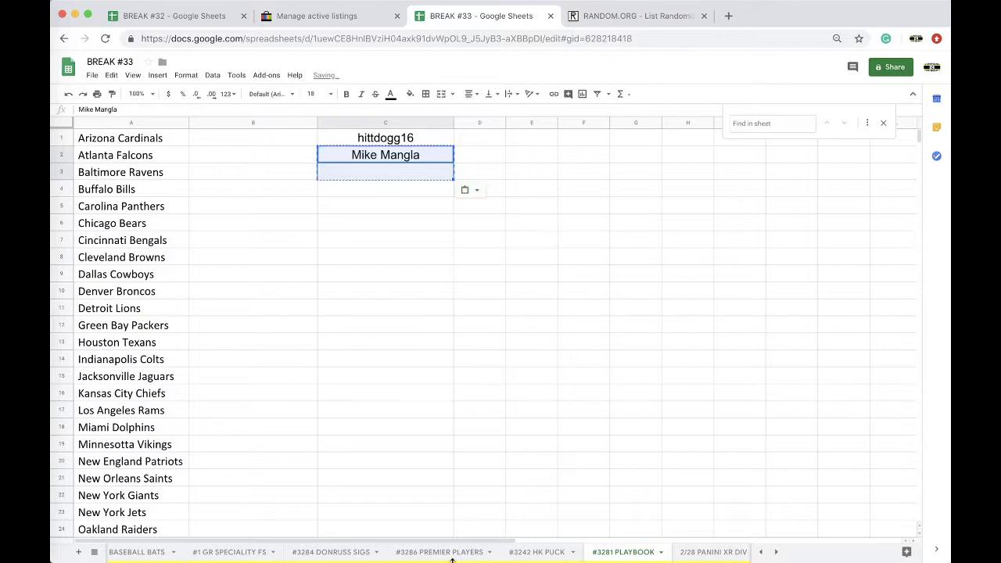
scroll(402, 555, "left", 1)
scroll(402, 556, "left", 10)
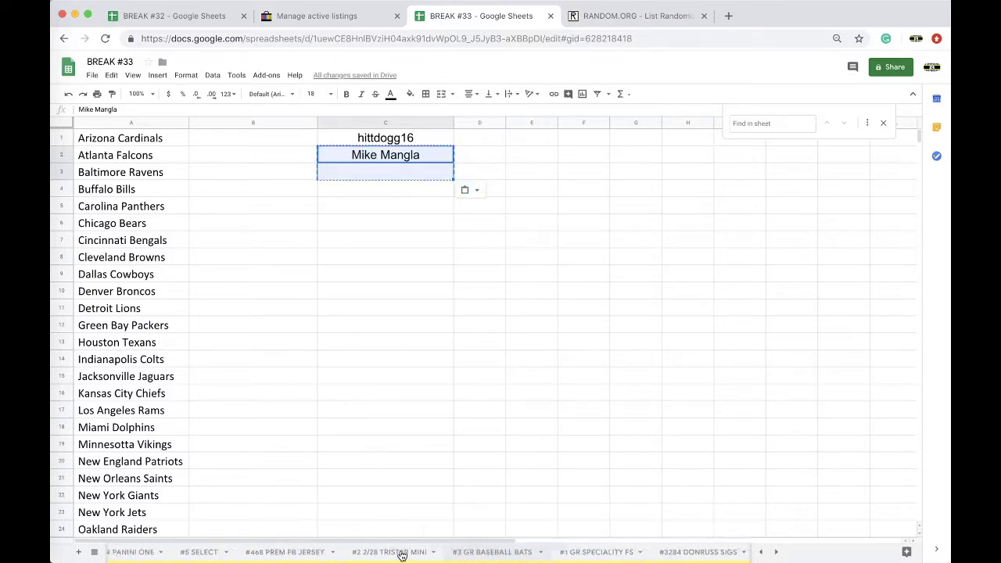
scroll(402, 556, "right", 3)
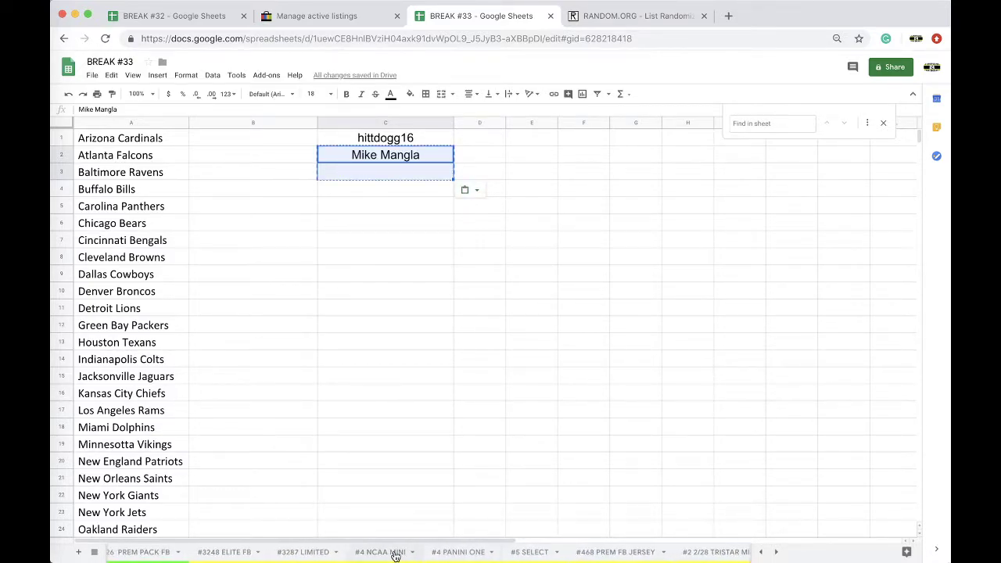
scroll(395, 556, "right", 15)
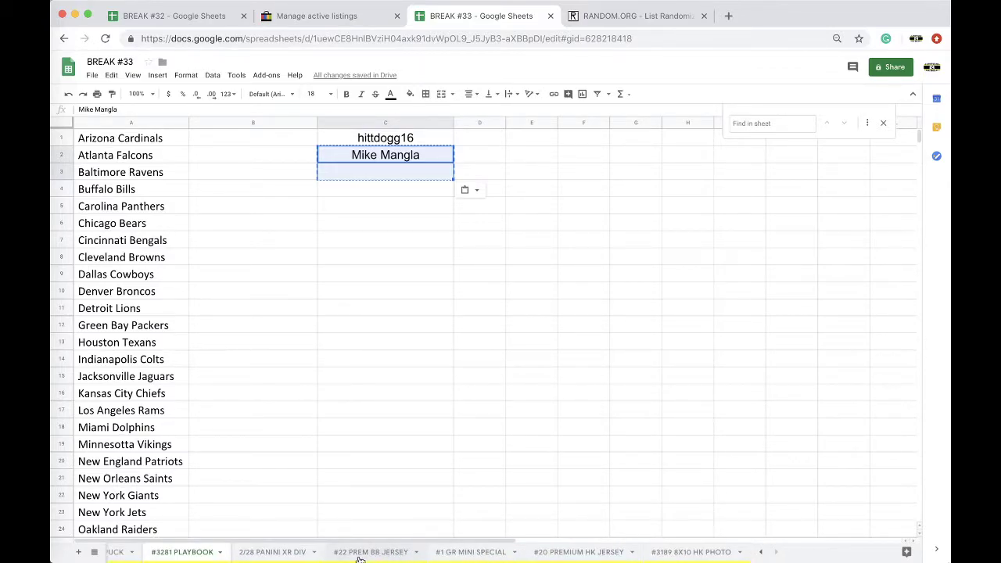
scroll(356, 556, "left", 9)
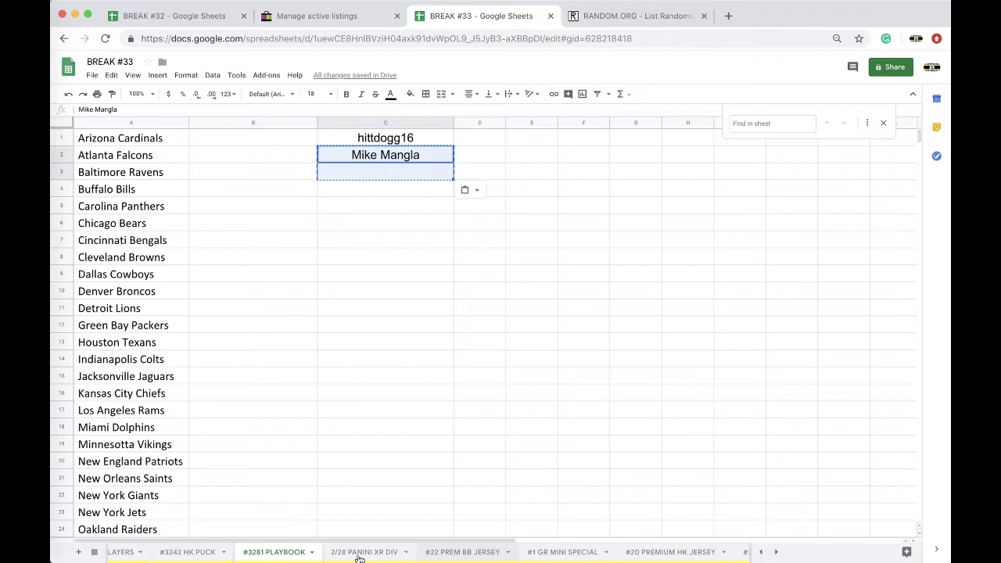
scroll(347, 556, "left", 11)
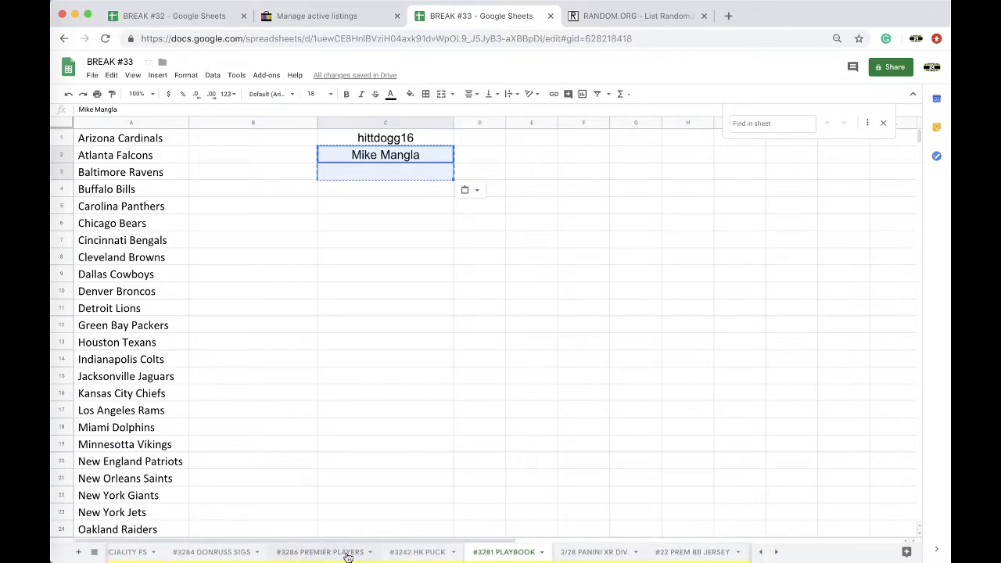
scroll(348, 557, "left", 12)
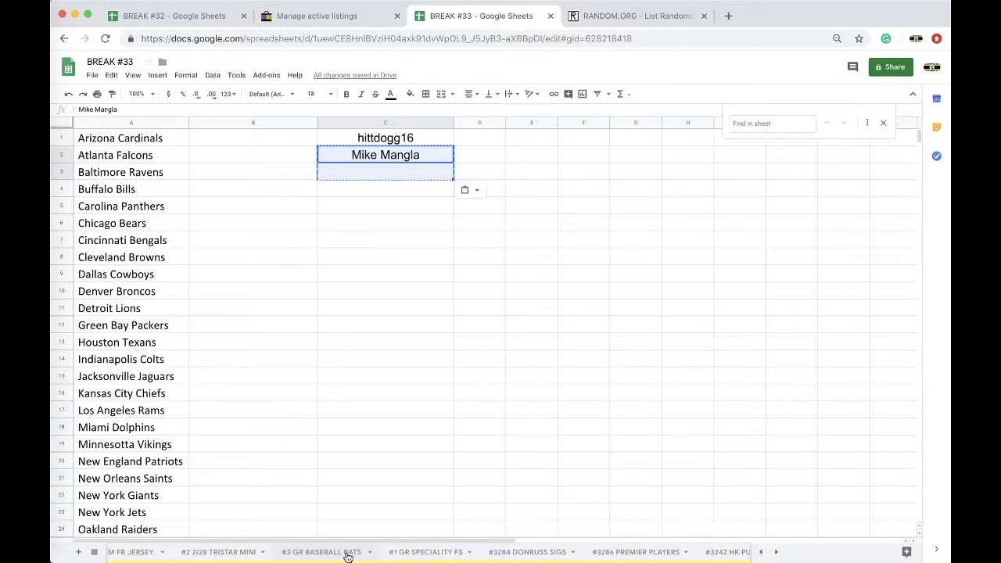
scroll(348, 557, "left", 12)
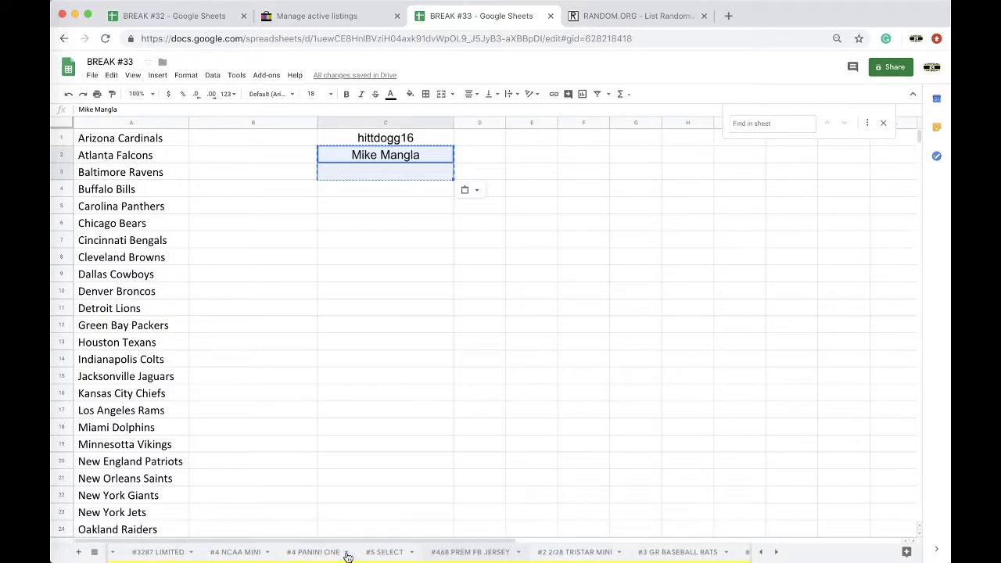
scroll(348, 556, "left", 14)
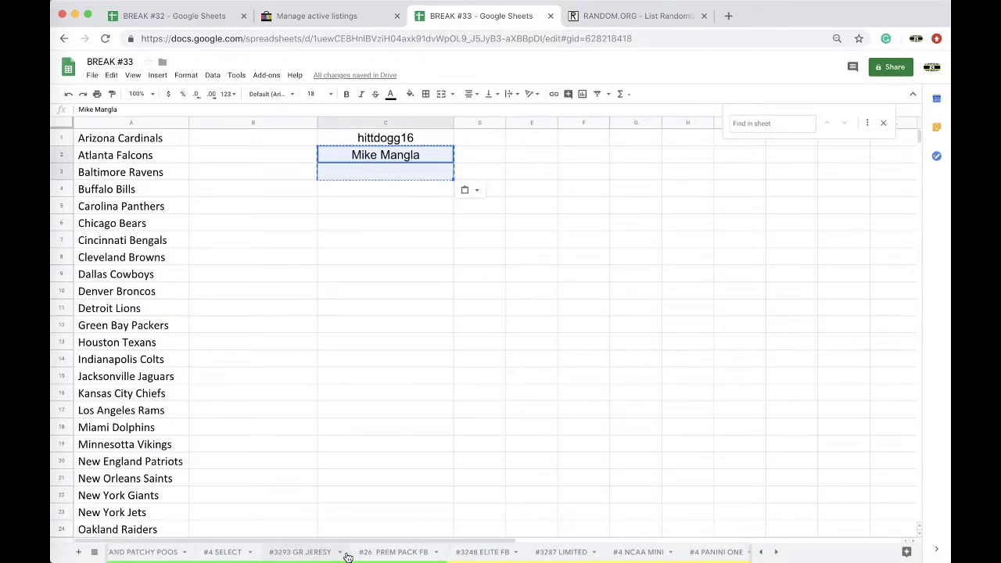
Step: Select the NBA team names column on the #3288 VALUE BK sheet
scroll(285, 557, "left", 2)
left_click(218, 552)
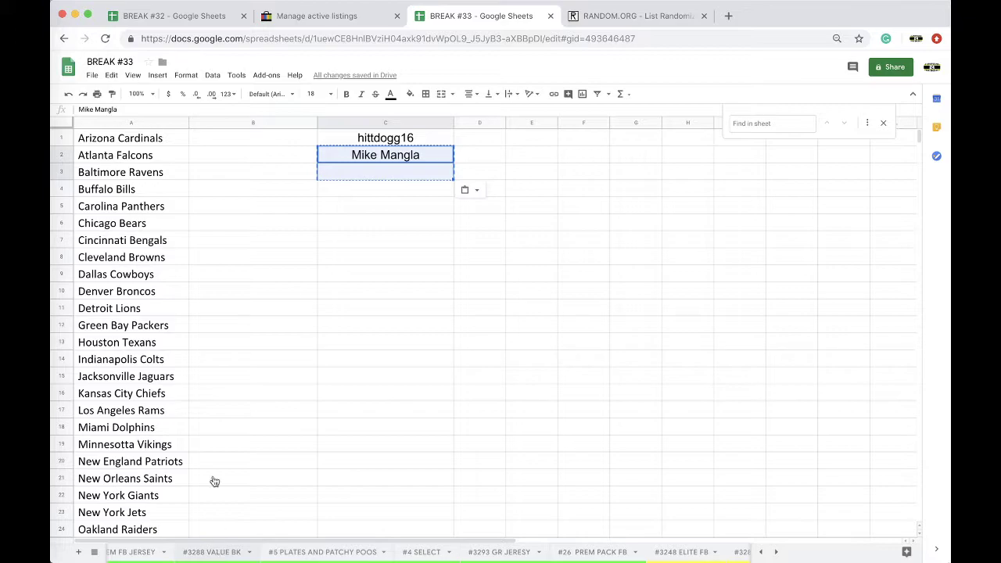
left_click(147, 123)
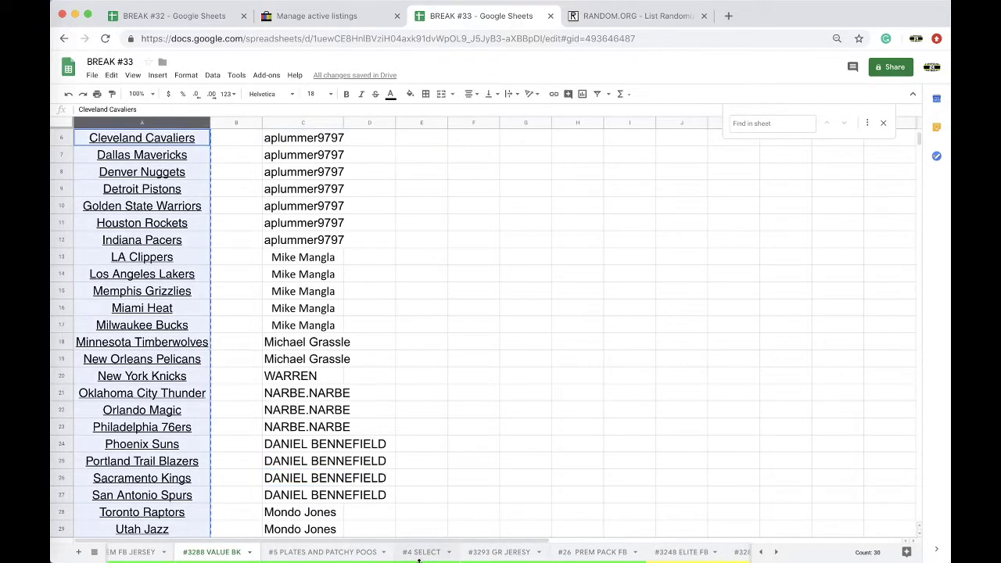
Step: Duplicate the #4 PANINI ONE sheet and rename the copy VALUE BASKETBALL
scroll(485, 556, "right", 13)
right_click(508, 555)
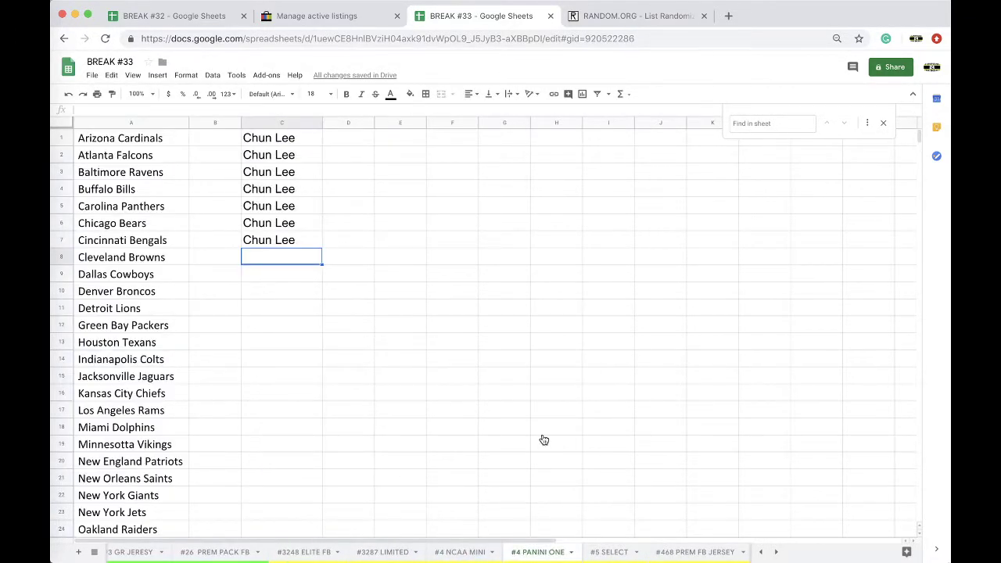
left_click(546, 396)
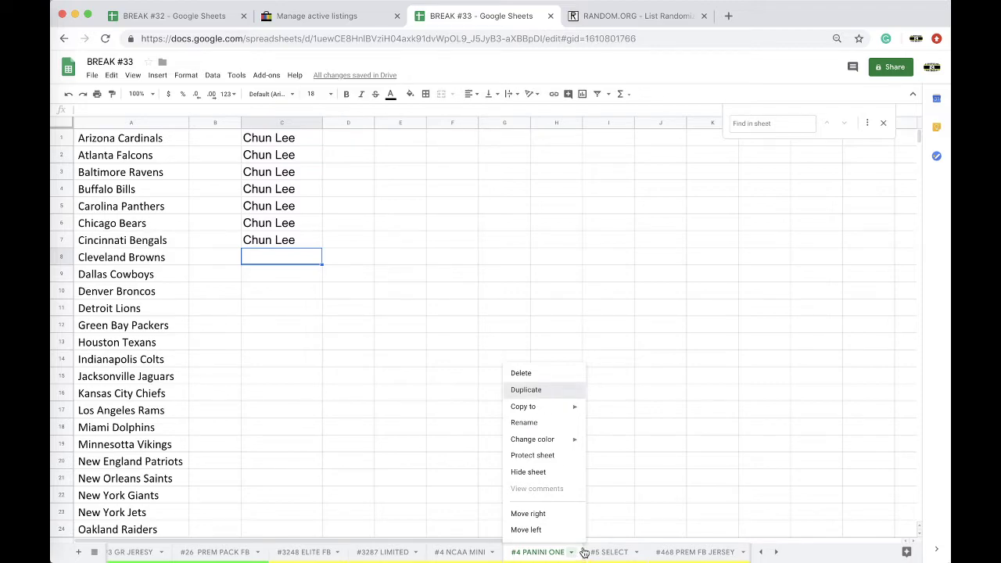
type("V")
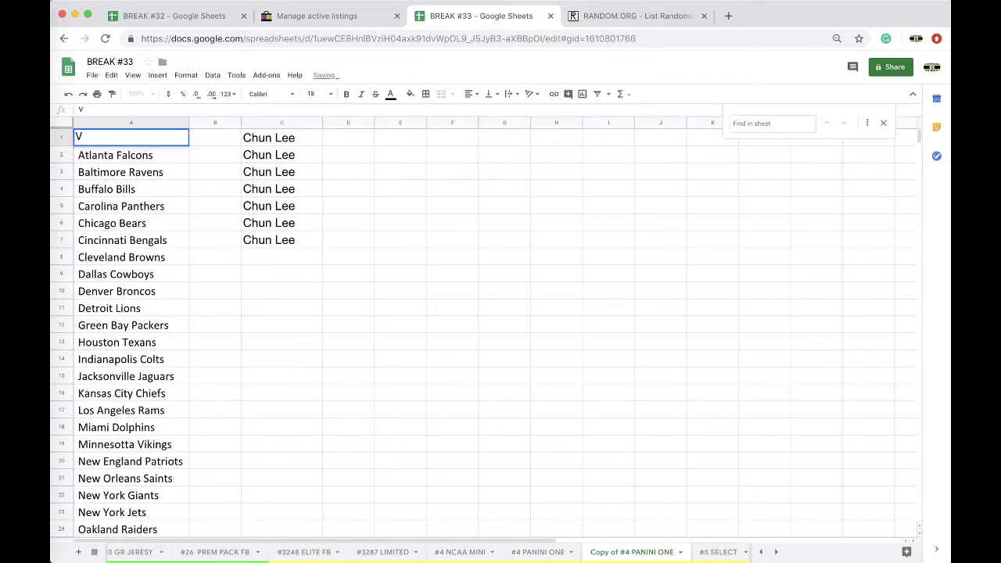
key("BackSpace")
key("Escape")
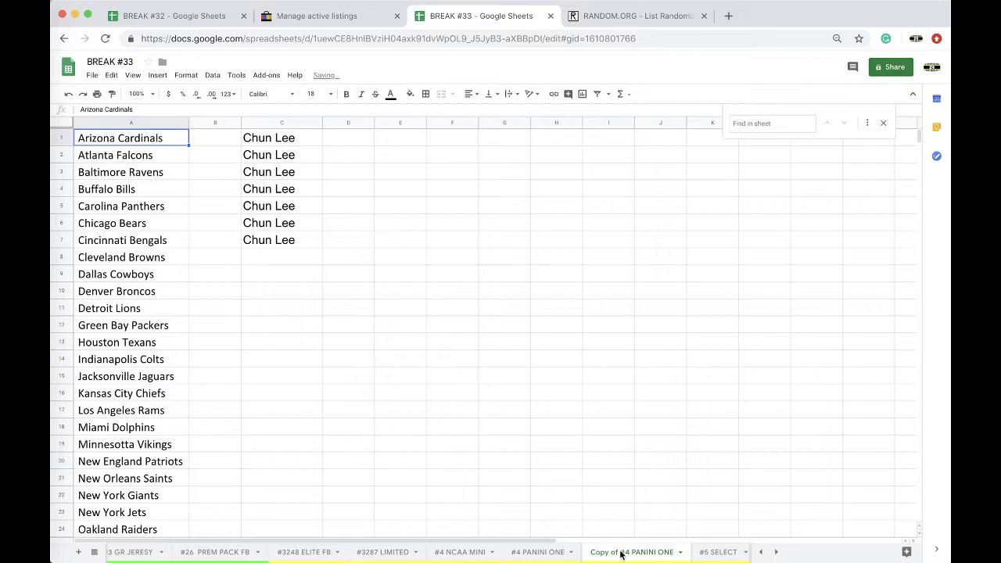
double_click(623, 554)
type("VALUE BASKETBAL")
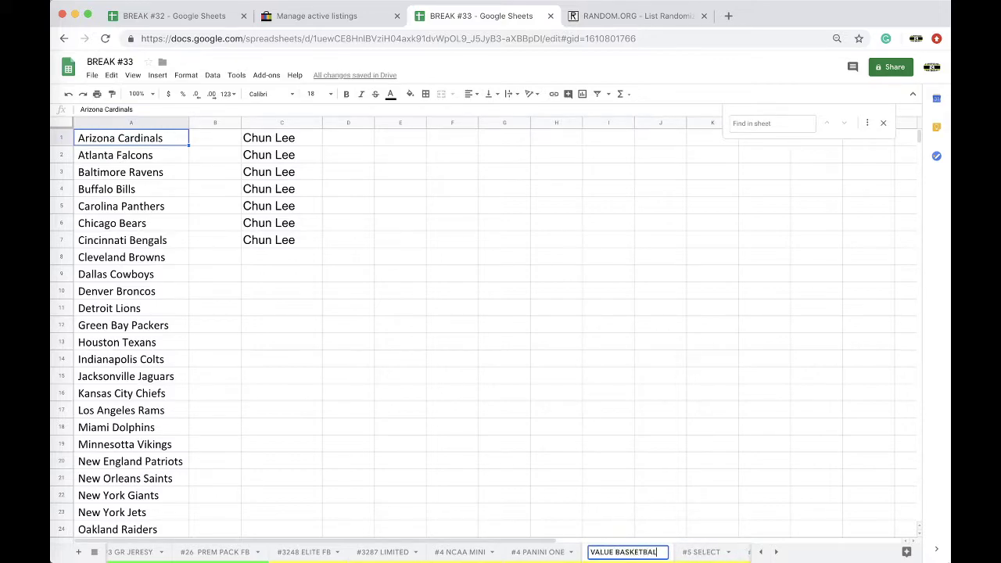
type("L")
Step: Clear column C and paste the NBA teams into column A over the NFL teams
left_click(296, 123)
key("Delete")
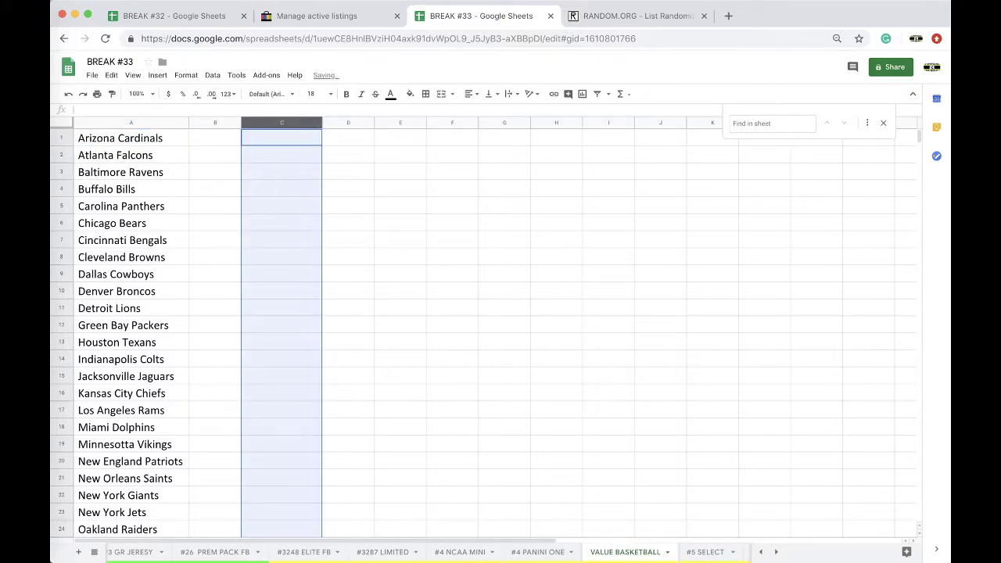
left_click(276, 131)
key("super+v")
key("ctrl+z")
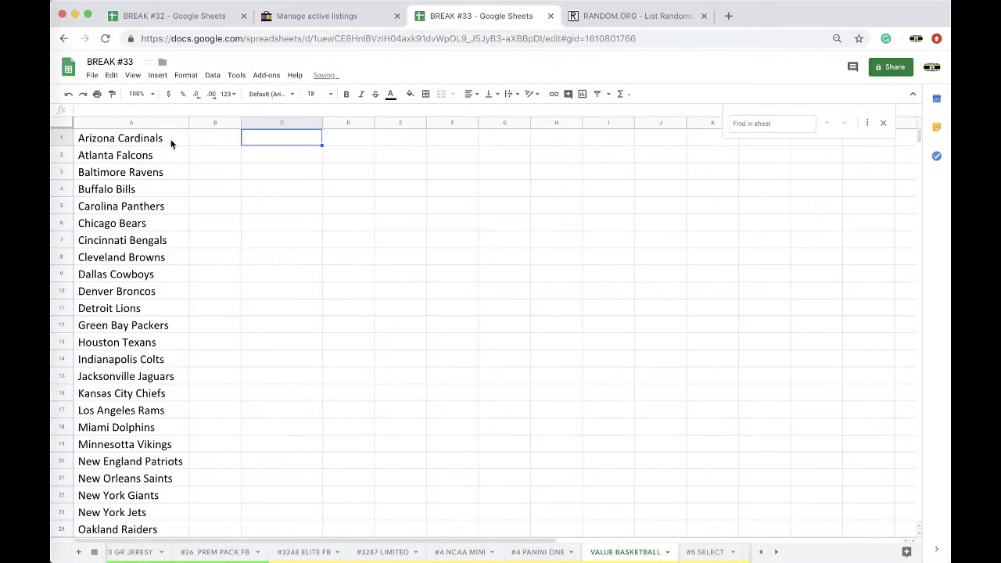
left_click(170, 140)
key("super+v")
Step: Enter the first participant's full name in cell C1
left_click(287, 143)
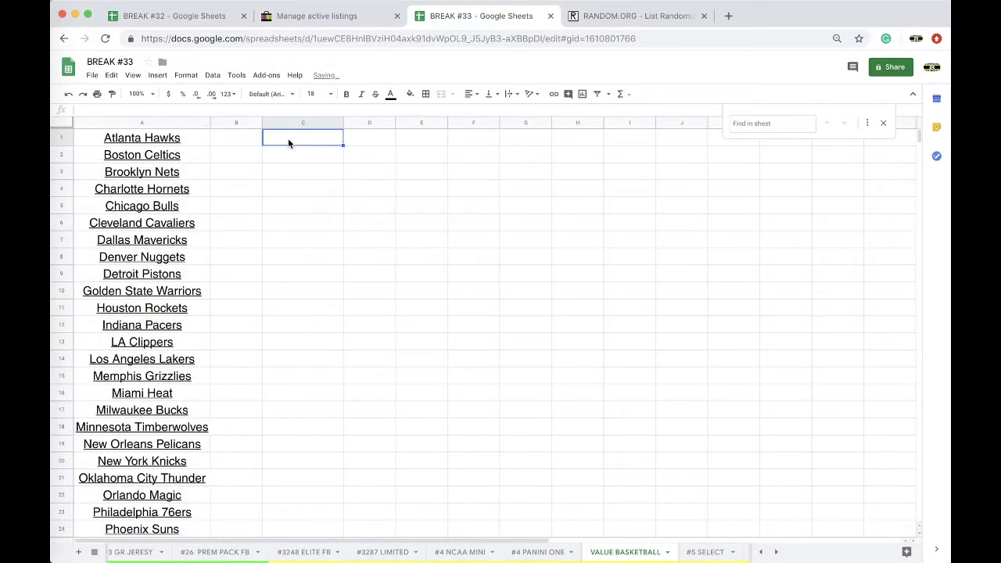
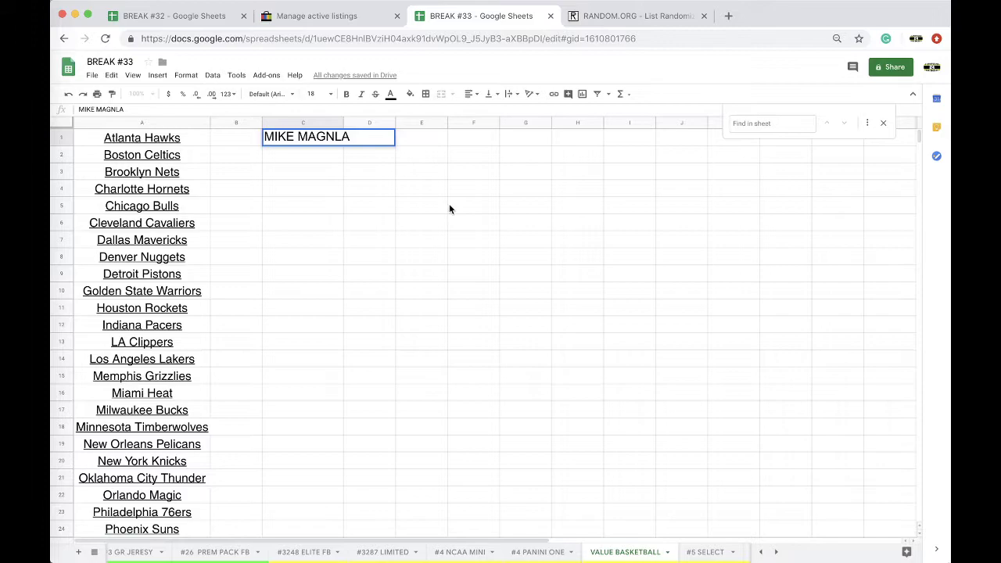
type("WATSON")
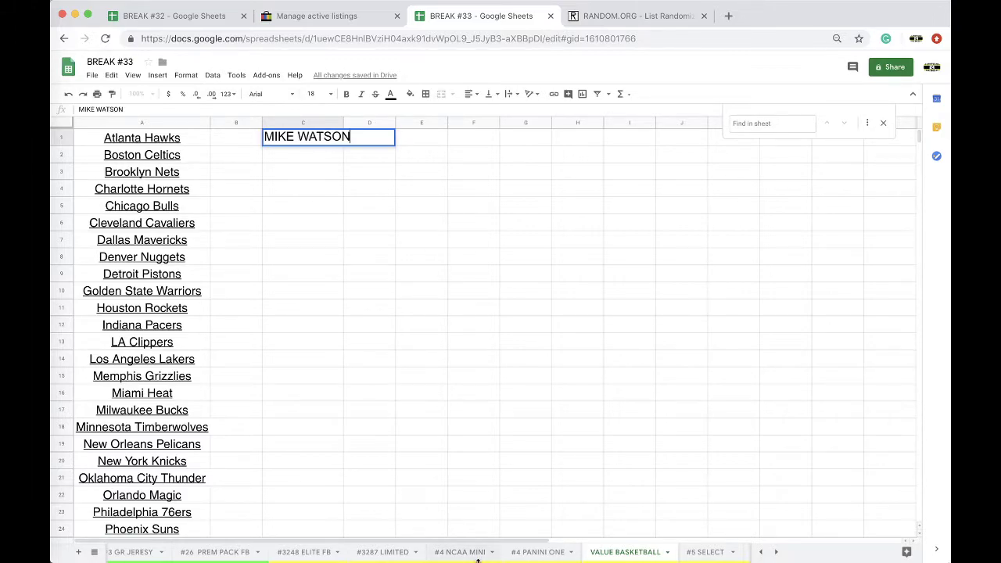
scroll(478, 556, "right", 5)
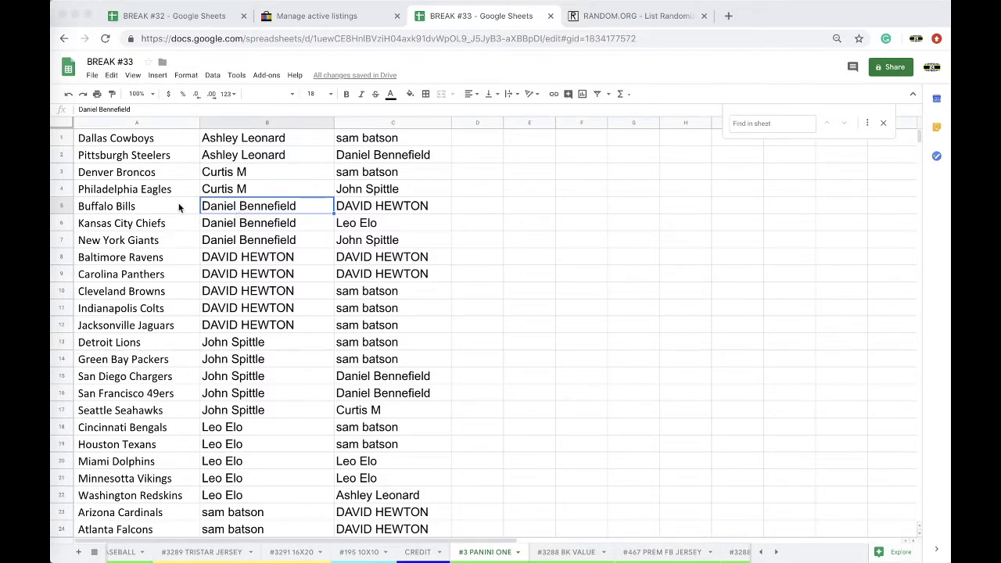
Step: Copy the Buffalo Bills participant name to G5 and clear the Buffalo Bills entry
left_click(222, 209)
key("ctrl+c")
left_click(612, 205)
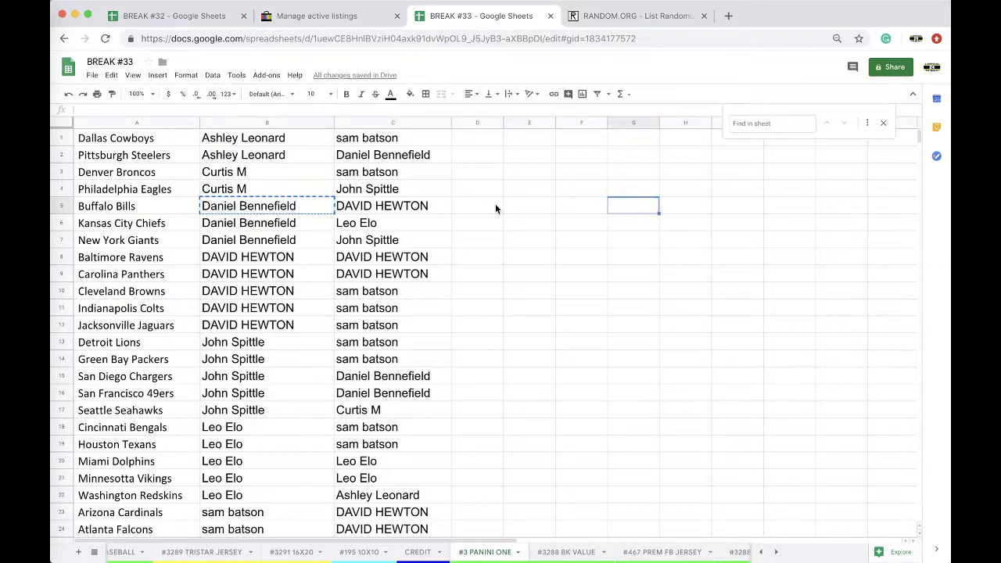
key("ctrl+v")
left_click(199, 206)
left_click(203, 205, "shift")
key("Delete")
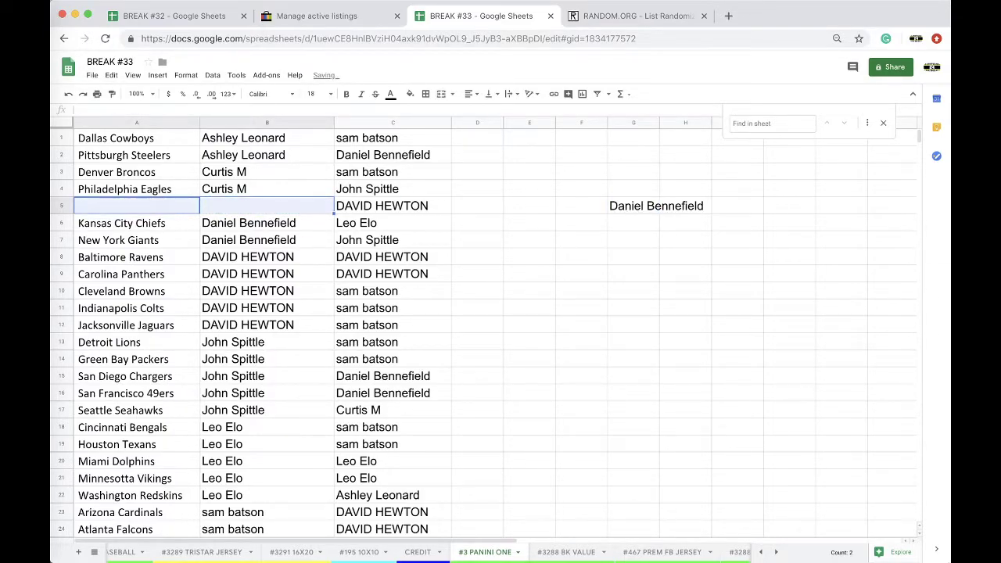
Step: Copy the Tampa Bay Buccaneers name to G6 and clear that team's entry
scroll(172, 332, "down", 5)
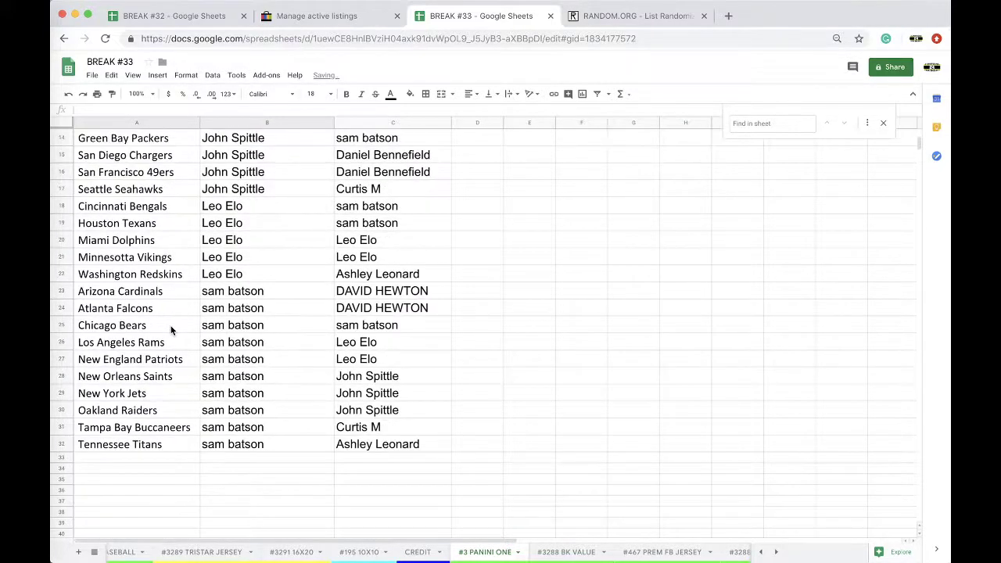
left_click(205, 429)
scroll(670, 203, "up", 5)
key("ctrl+c")
left_click(647, 221)
key("ctrl+v")
scroll(266, 352, "down", 4)
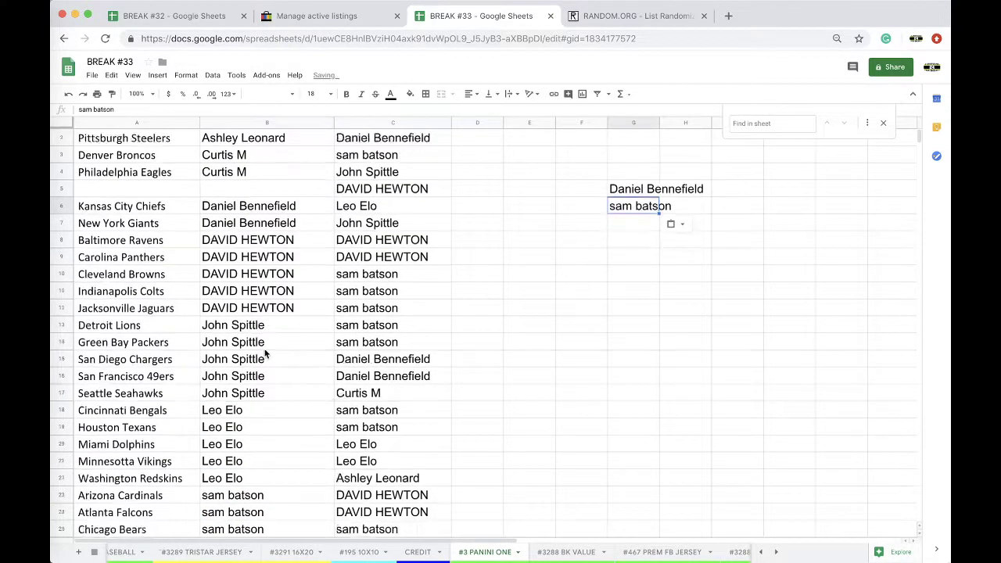
left_click_drag(188, 478, 234, 478)
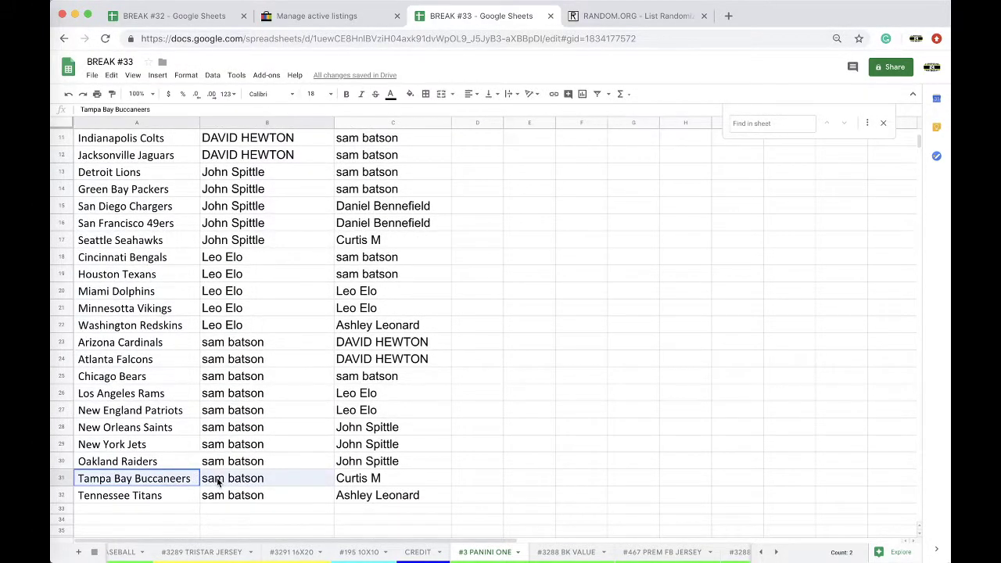
key("Delete")
Step: Copy the Houston Texans name to G7 and clear that team's entry
scroll(159, 266, "up", 5)
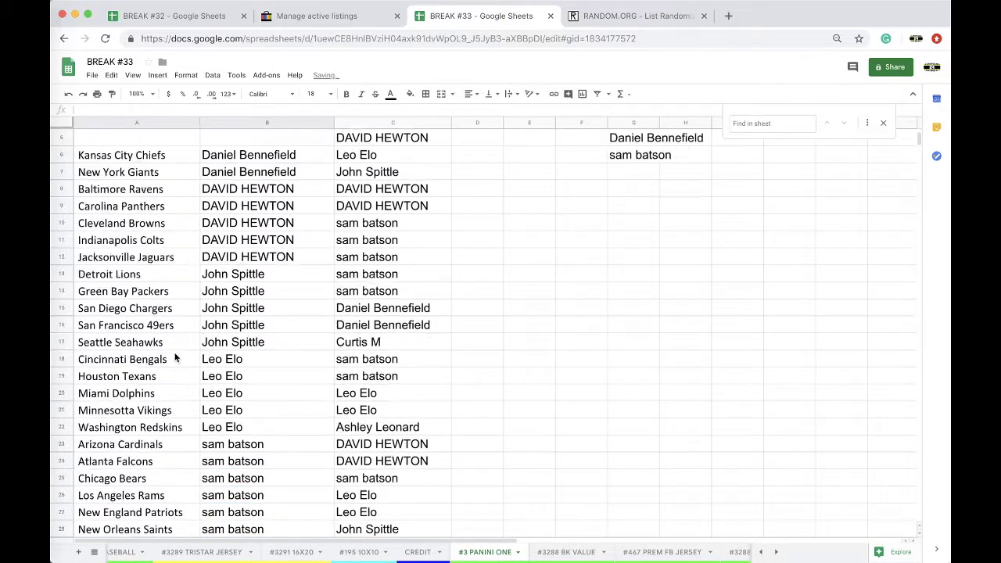
scroll(155, 354, "down", 1)
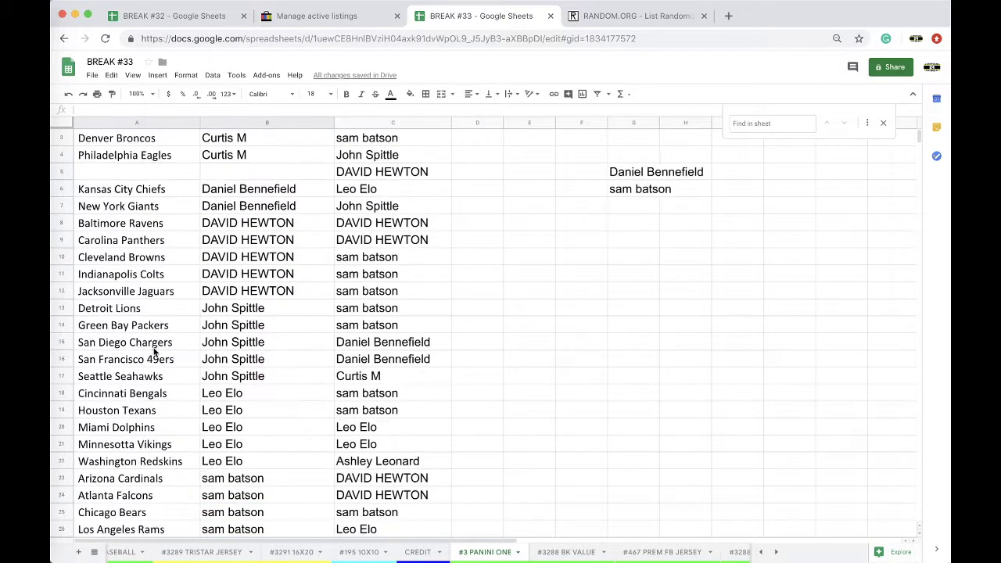
scroll(154, 375, "down", 2)
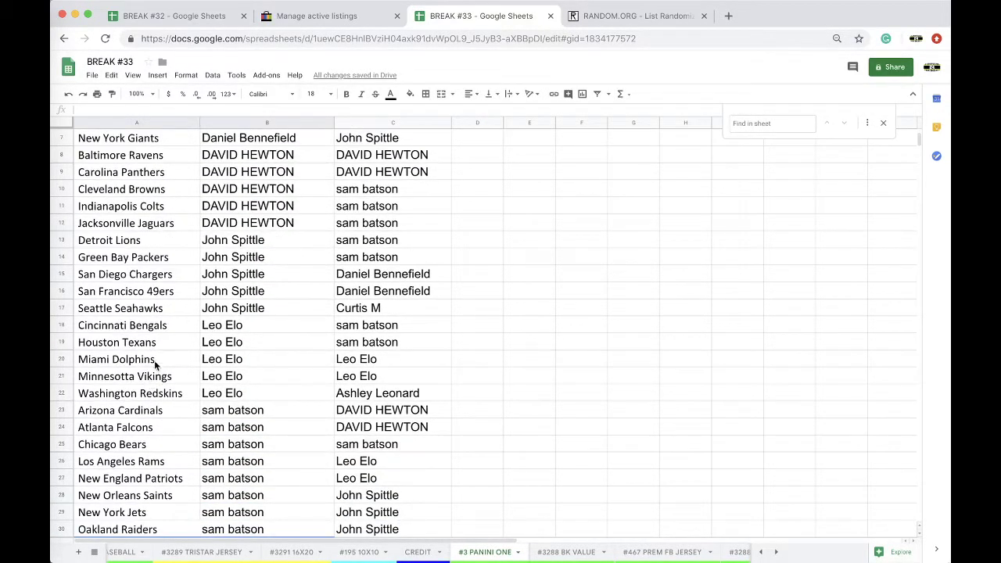
left_click(206, 346)
key("ctrl+c")
scroll(694, 230, "up", 3)
left_click(635, 236)
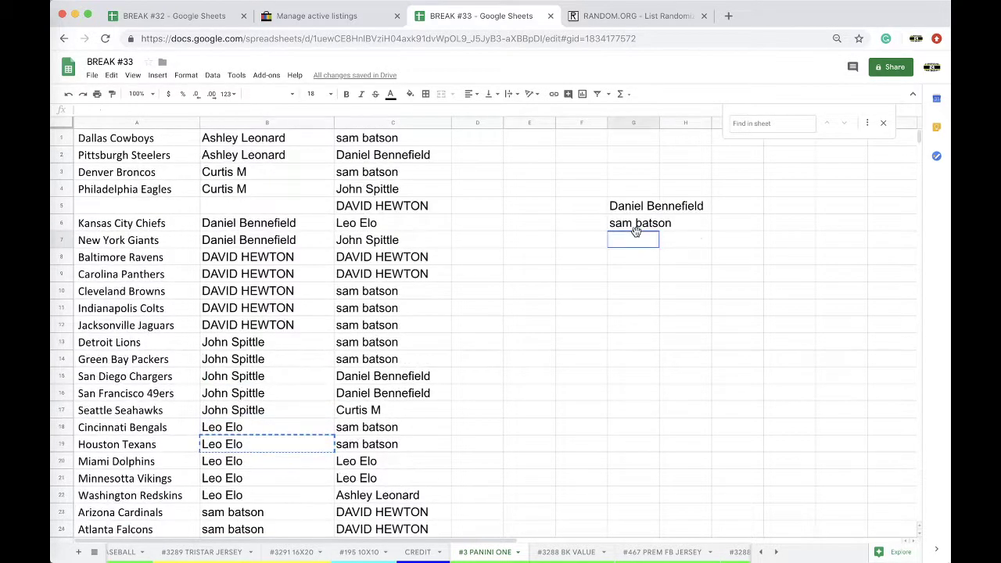
key("ctrl+v")
scroll(628, 223, "down", 4)
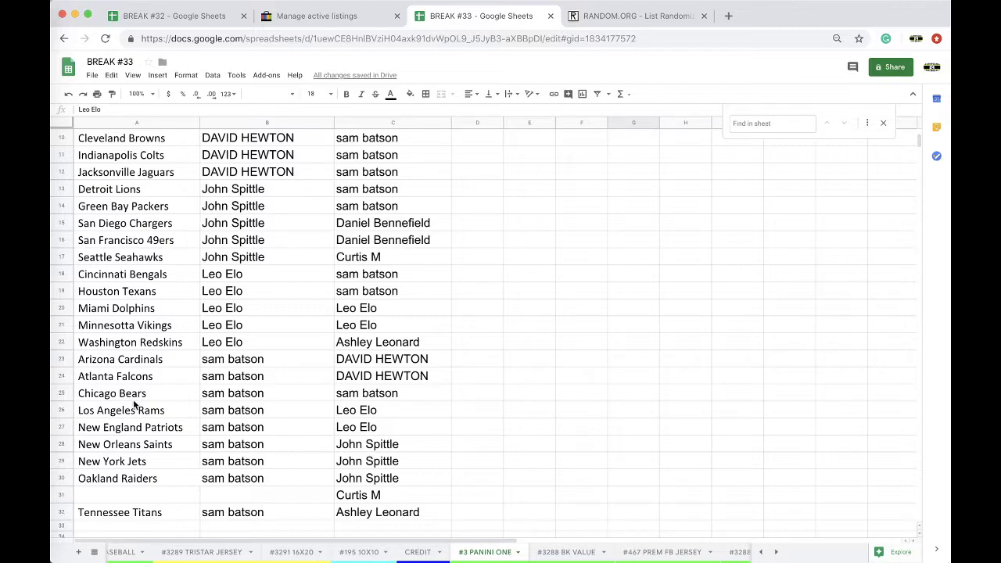
scroll(130, 444, "up", 1)
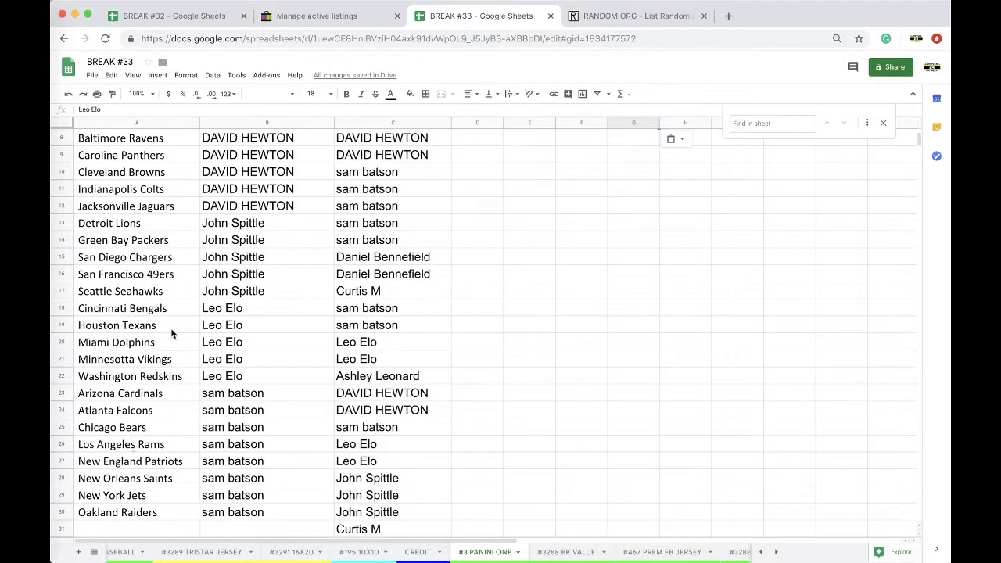
left_click_drag(170, 325, 230, 326)
key("Delete")
Step: Copy the three collected names in G5:G7 and clear them from column G
scroll(596, 209, "up", 3)
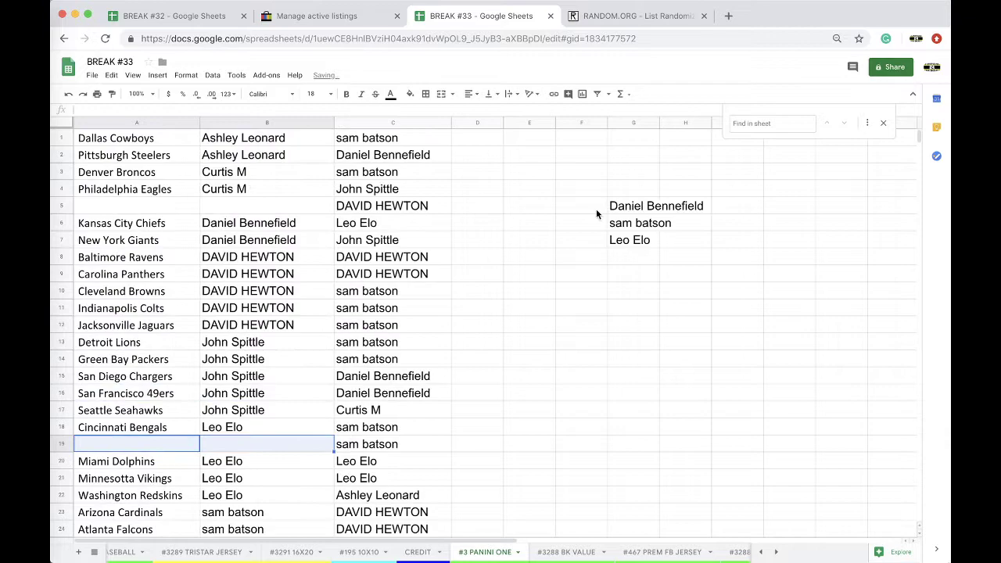
left_click_drag(618, 206, 638, 240)
key("ctrl+c")
key("Delete")
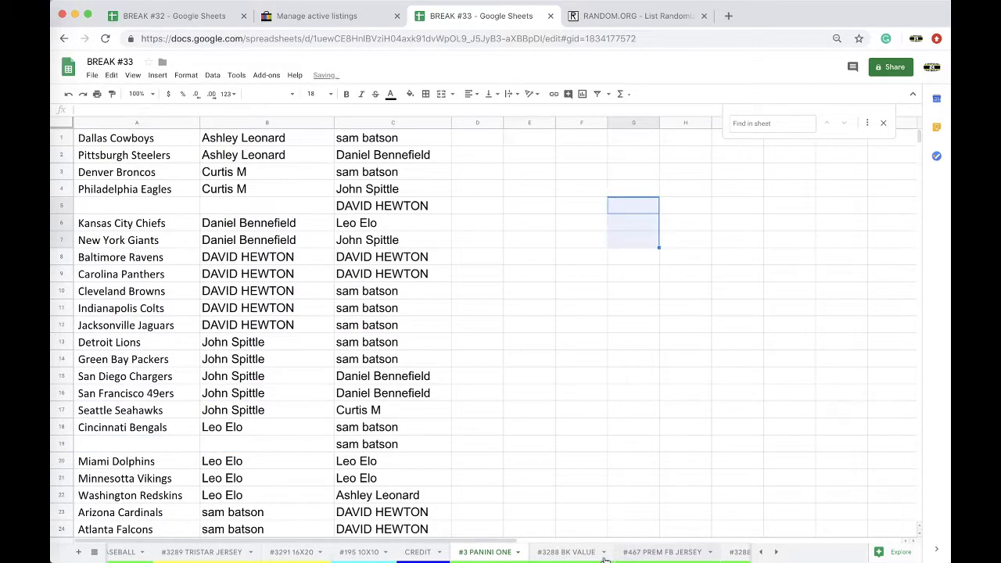
scroll(554, 555, "right", 5)
Step: On the #4 PANINI ONE sheet, paste the three moved names into C8:C10
scroll(554, 556, "right", 3)
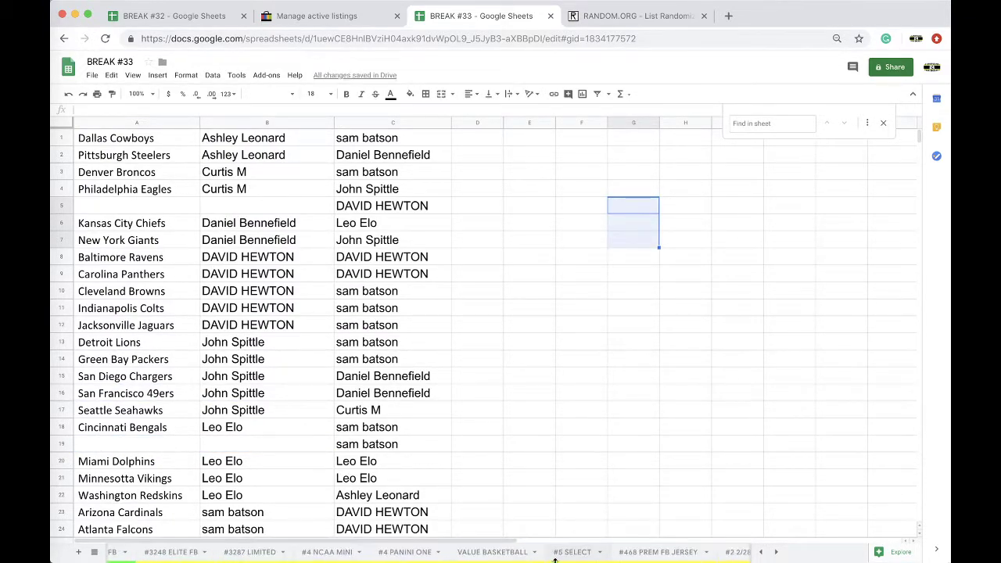
left_click(405, 552)
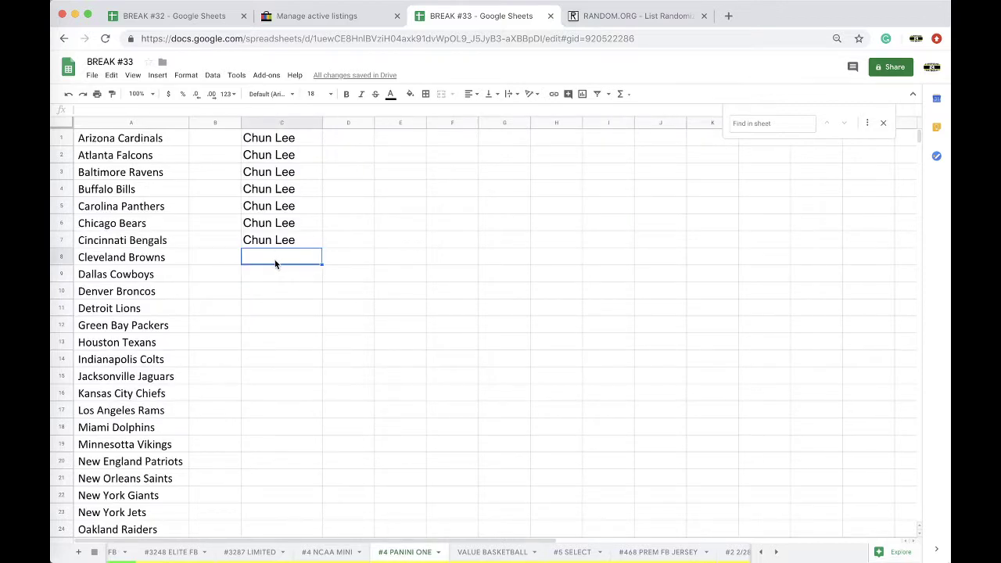
key("ctrl+v")
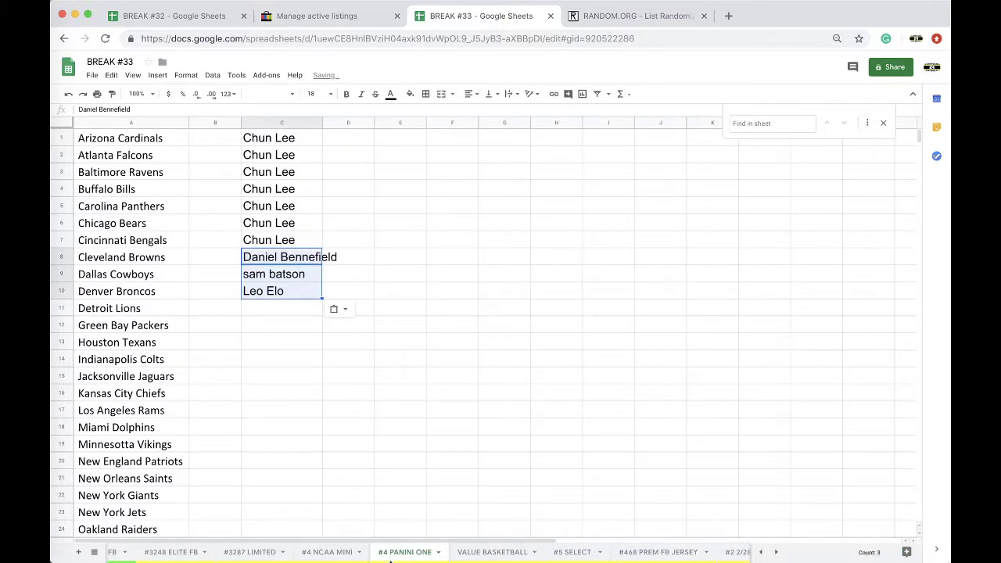
Step: Delete Buffalo Bills, Houston Texans and Tampa Bay Buccaneers from the team list
scroll(379, 556, "left", 5)
scroll(379, 556, "left", 3)
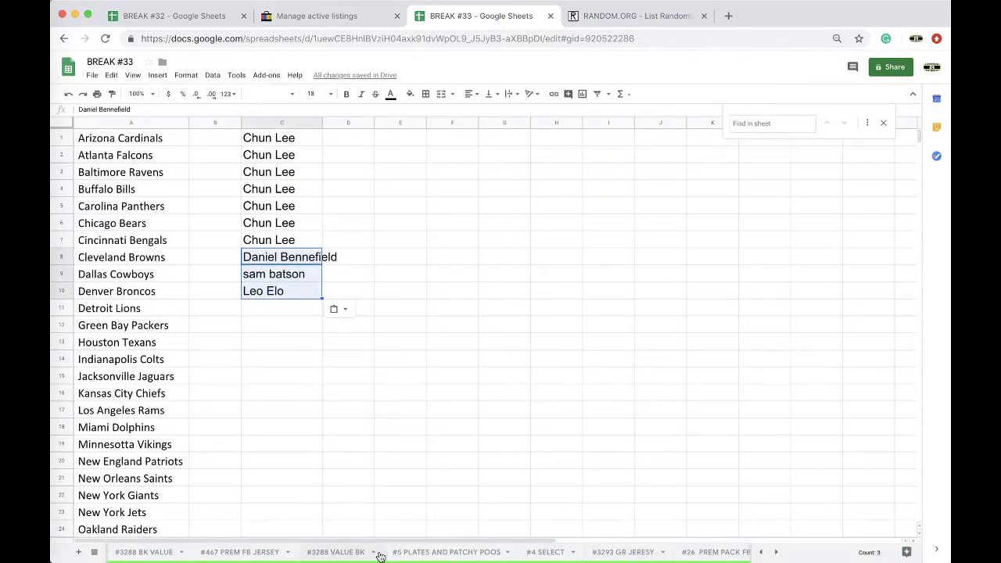
left_click(151, 193)
key("Delete")
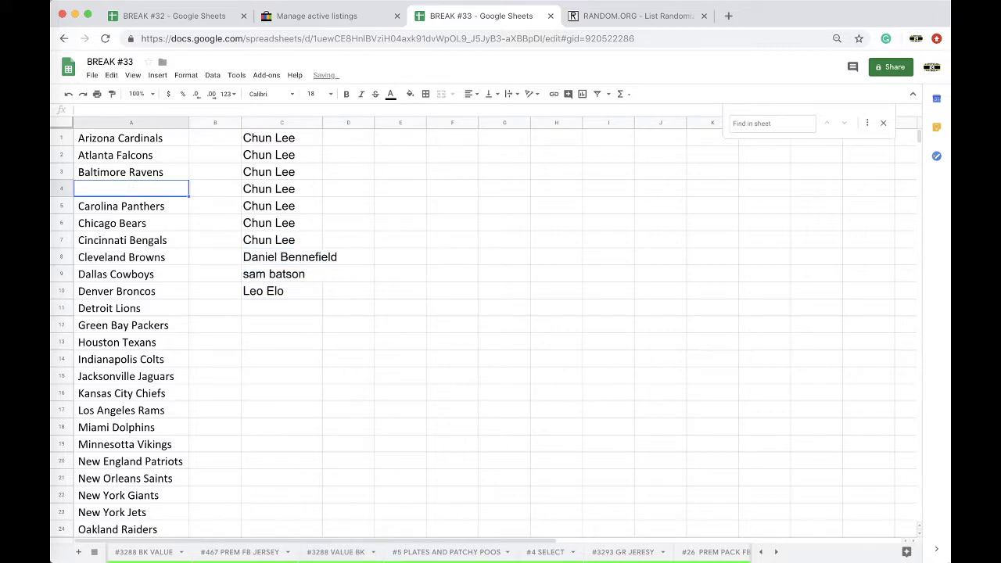
scroll(144, 276, "down", 4)
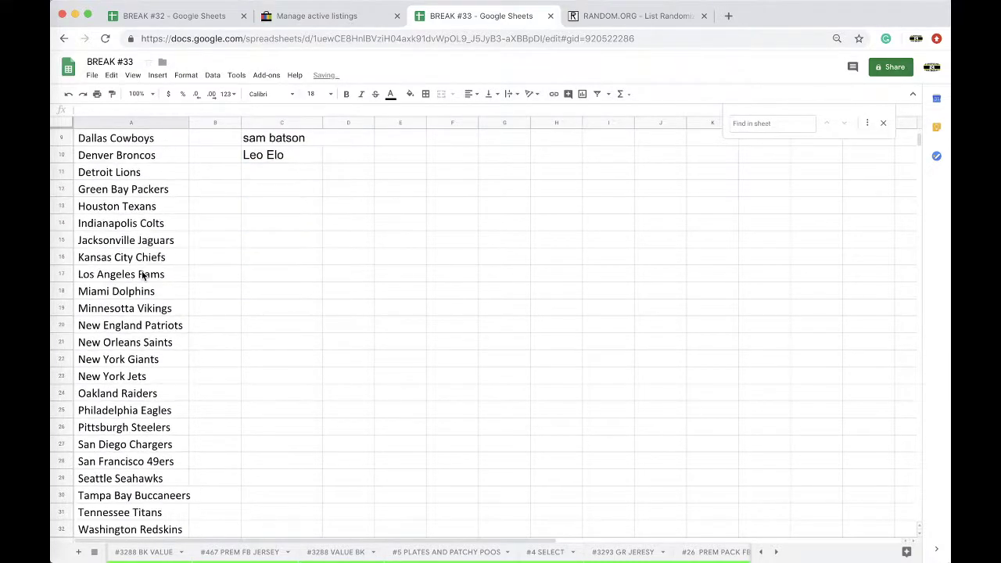
left_click(117, 205)
key("Delete")
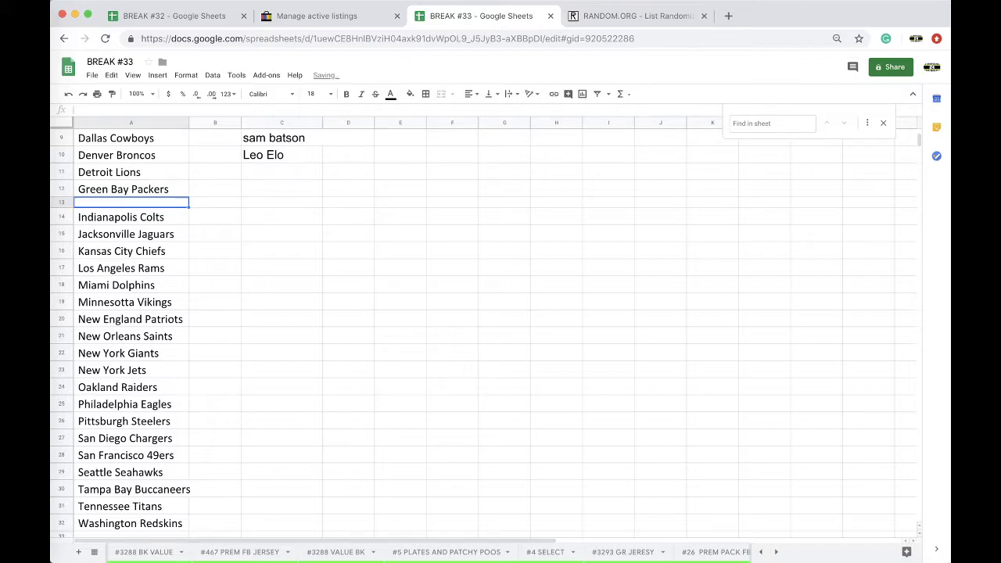
left_click(148, 487)
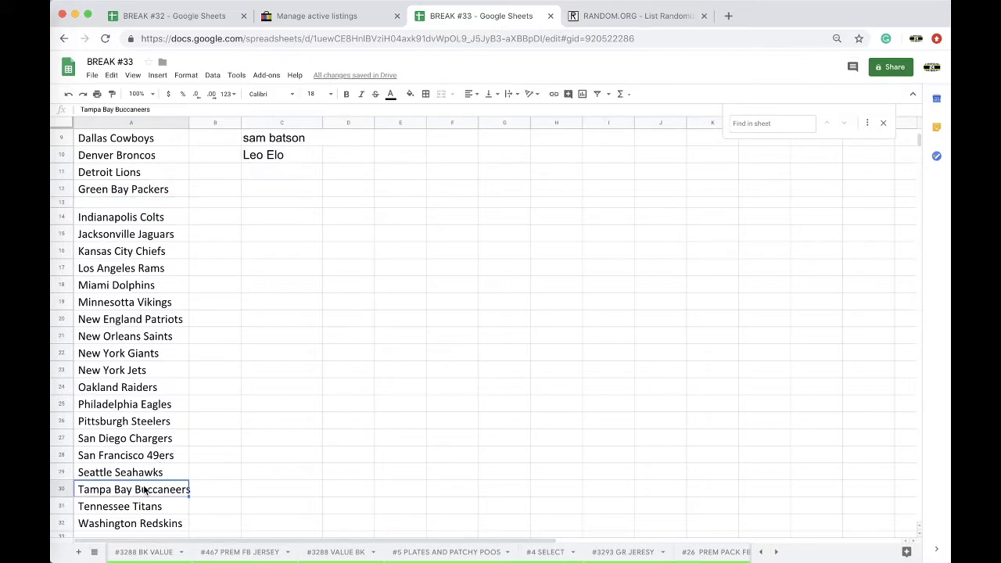
key("Delete")
Step: Try clearing the trailing team names, restoring them each time
left_click(153, 501)
left_click(156, 517, "shift")
key("Delete")
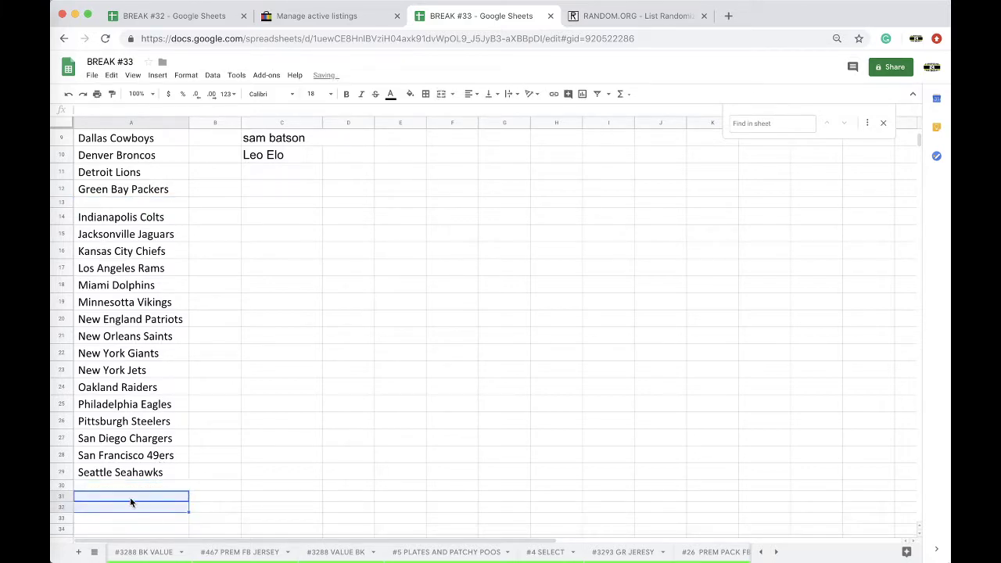
left_click(125, 489)
key("ctrl+v")
scroll(133, 454, "up", 4)
left_click_drag(141, 352, 153, 455)
key("Delete")
scroll(133, 352, "up", 3)
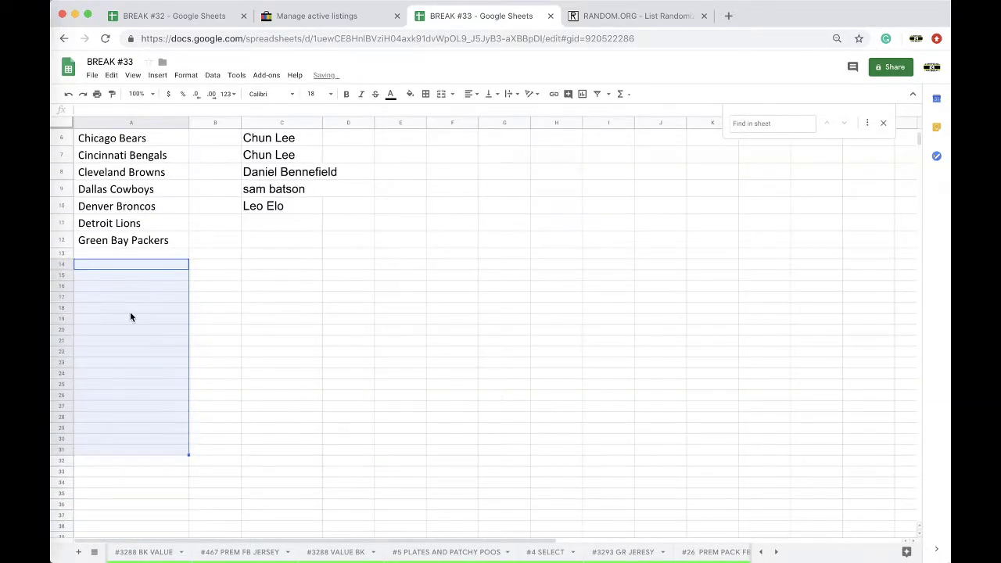
key("ctrl+z")
scroll(108, 258, "up", 2)
Step: Move the remaining team names up so the column A list starts at A4 without gaps
left_click_drag(110, 190, 138, 424)
key("Delete")
scroll(139, 423, "up", 4)
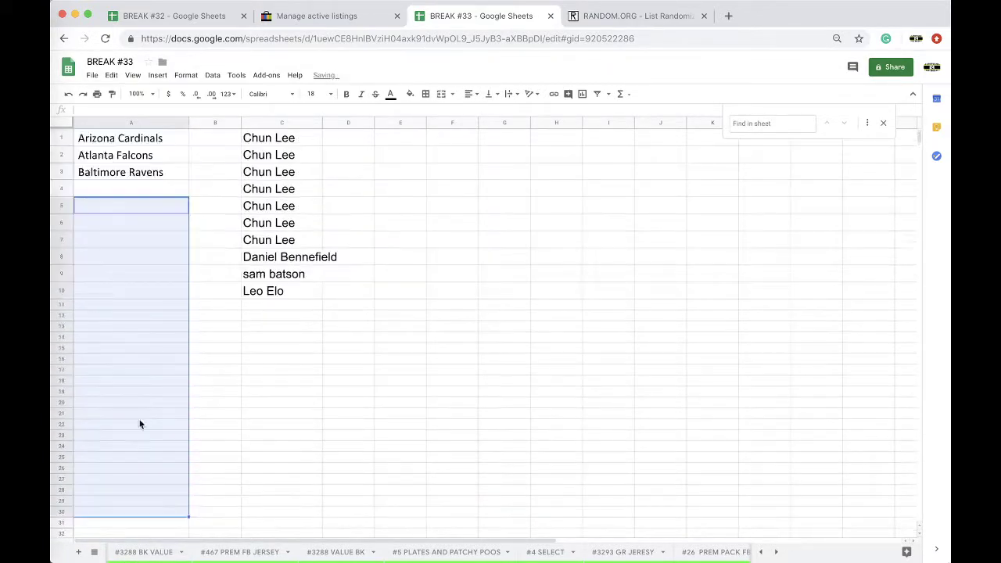
left_click(135, 191)
key("ctrl+v")
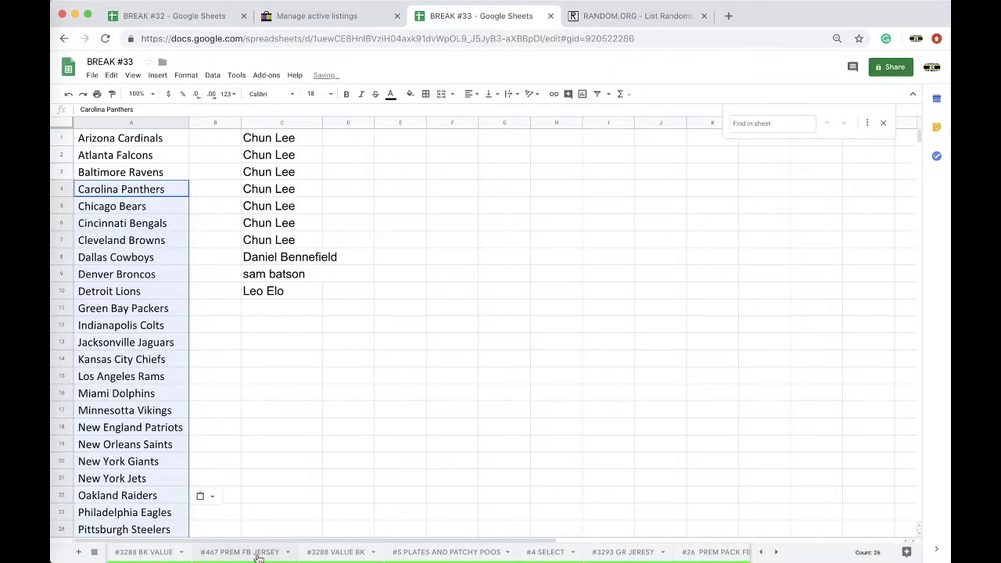
Step: Go back to the #3 PANINI ONE sheet
scroll(258, 557, "left", 3)
scroll(258, 557, "right", 3)
left_click(369, 552)
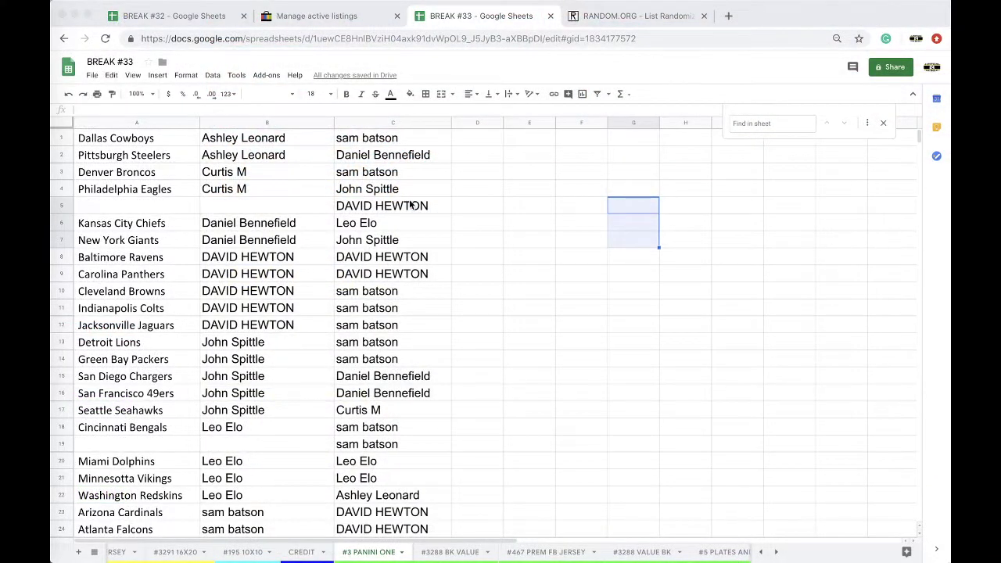
Step: Fill the Chicago Bears participant name cell with red
scroll(164, 246, "down", 5)
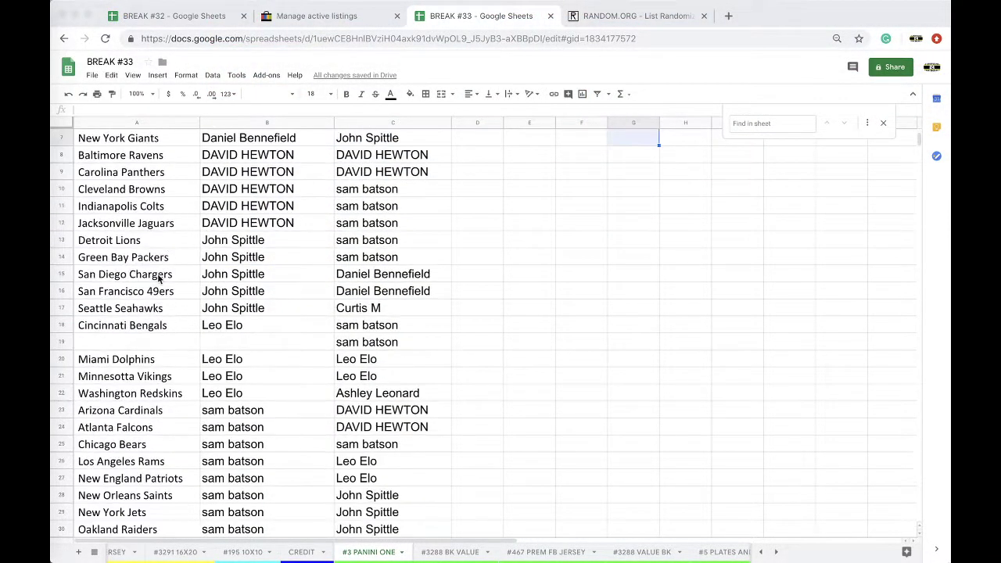
left_click(243, 394)
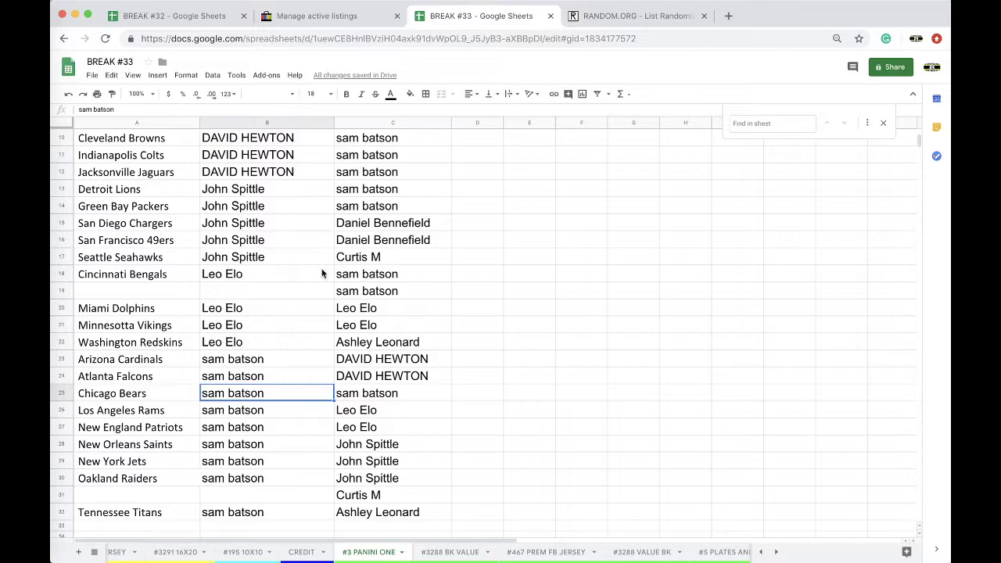
left_click(409, 95)
left_click(428, 139)
Step: Sort the sheet A→Z by the team names in column A
scroll(414, 224, "up", 3)
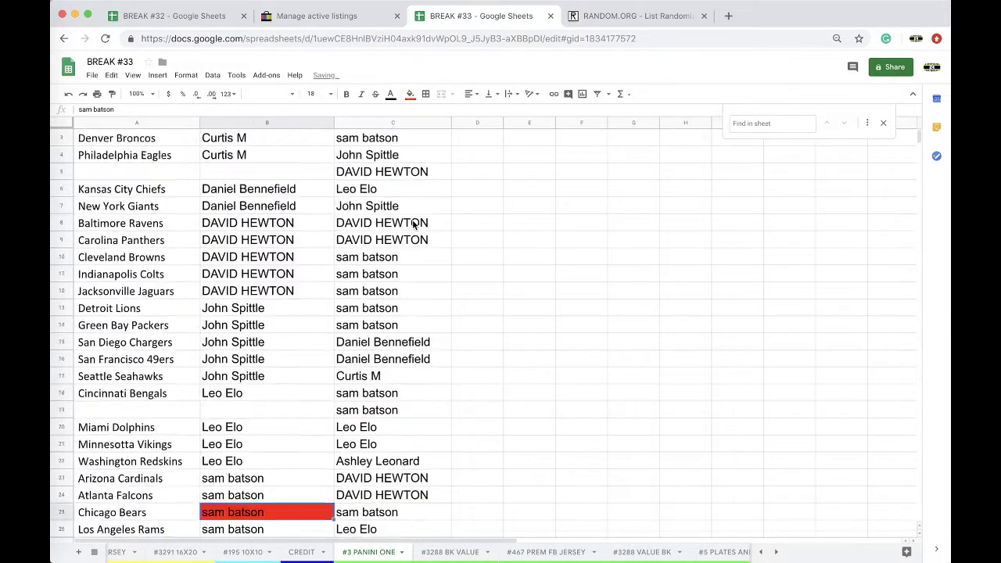
scroll(414, 225, "up", 1)
left_click(136, 123)
left_click(212, 75)
left_click(235, 102)
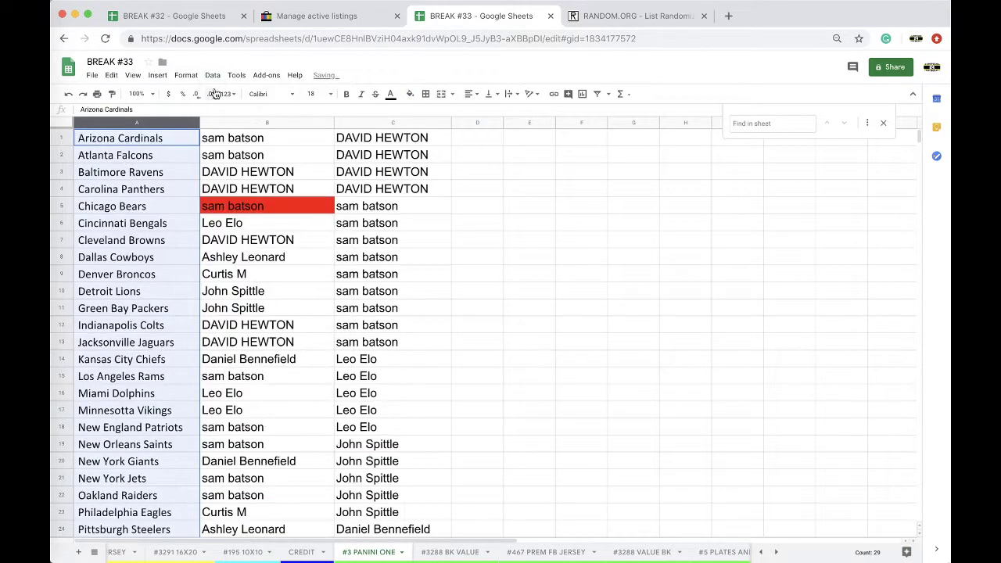
Step: Check the extra names in C30:C32 and undo the alphabetical sort
left_click(263, 234)
scroll(354, 313, "down", 3)
scroll(353, 315, "up", 4)
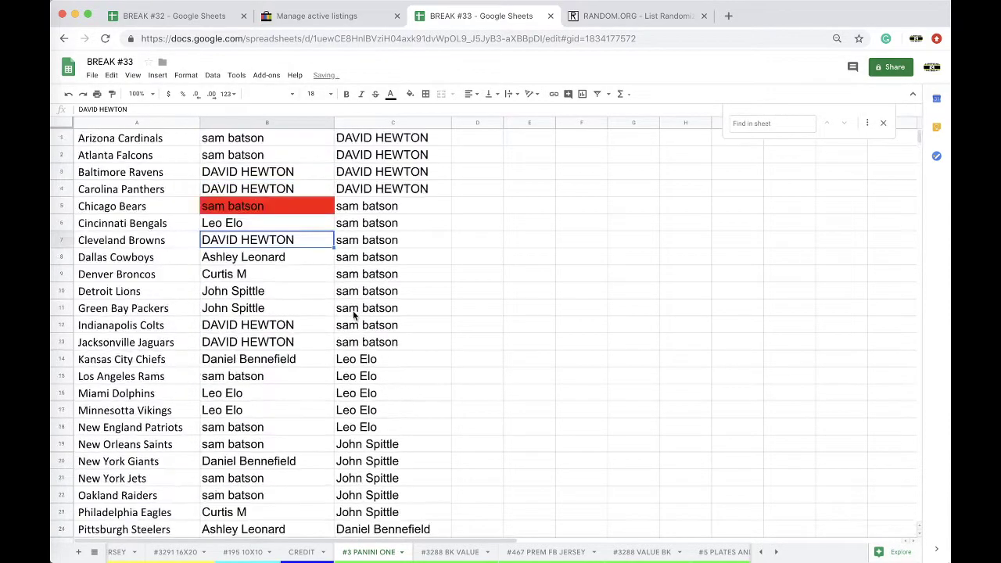
scroll(354, 314, "down", 5)
scroll(376, 226, "up", 5)
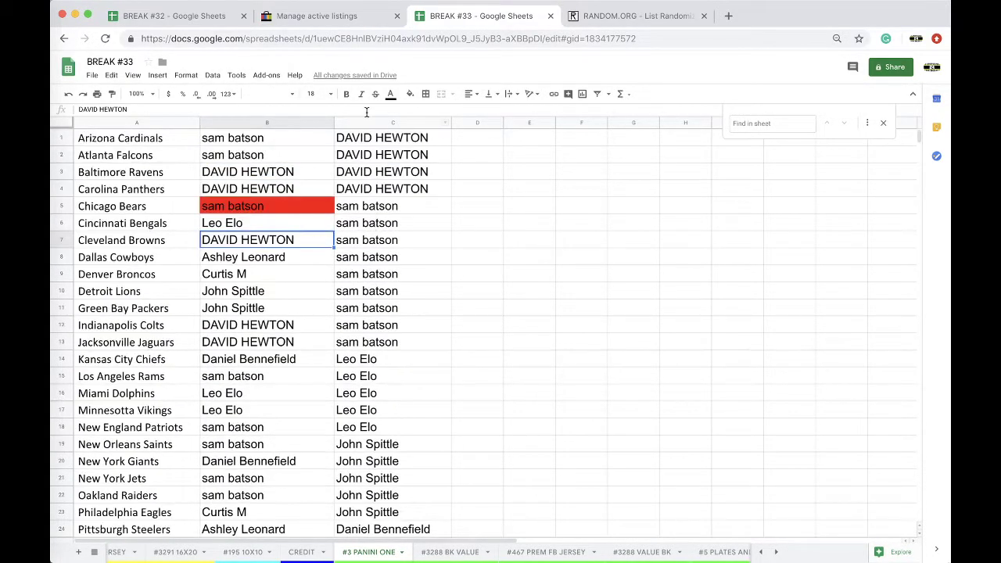
scroll(367, 235, "down", 5)
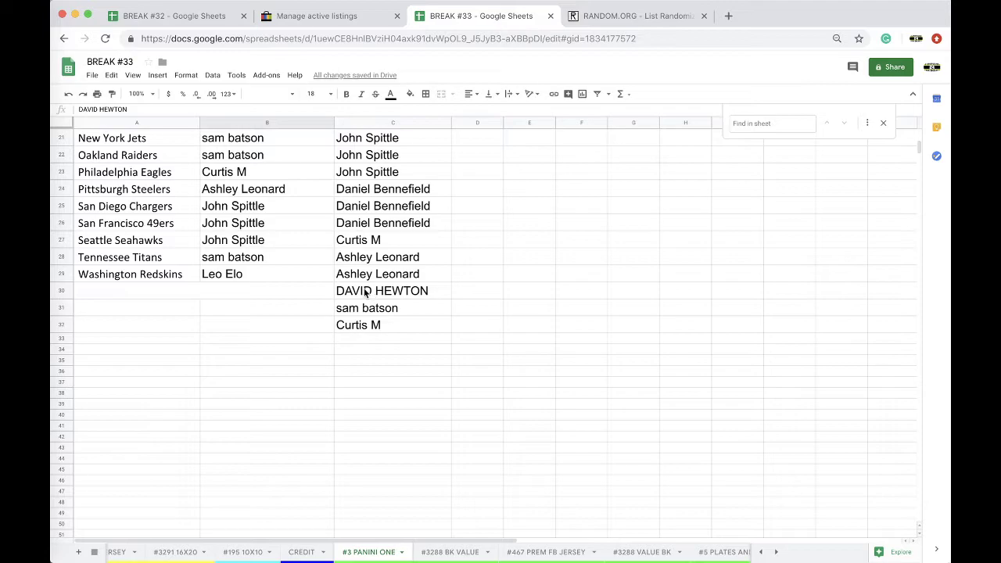
left_click_drag(365, 293, 361, 322)
scroll(359, 325, "up", 5)
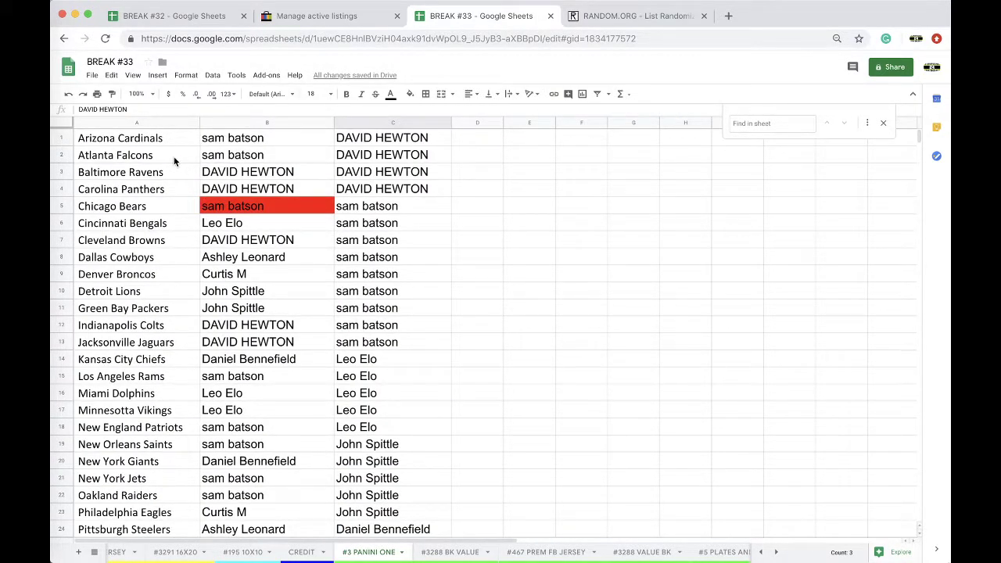
left_click(151, 122)
key("ctrl+z")
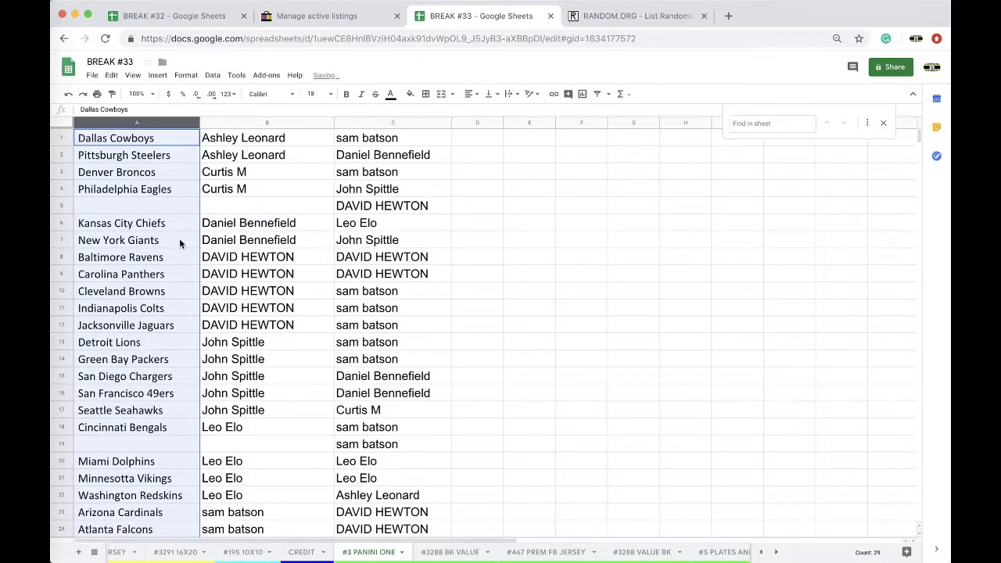
Step: Re-sort the sheet A→Z by column A and copy column C's participant names
left_click(252, 275)
scroll(257, 253, "down", 5)
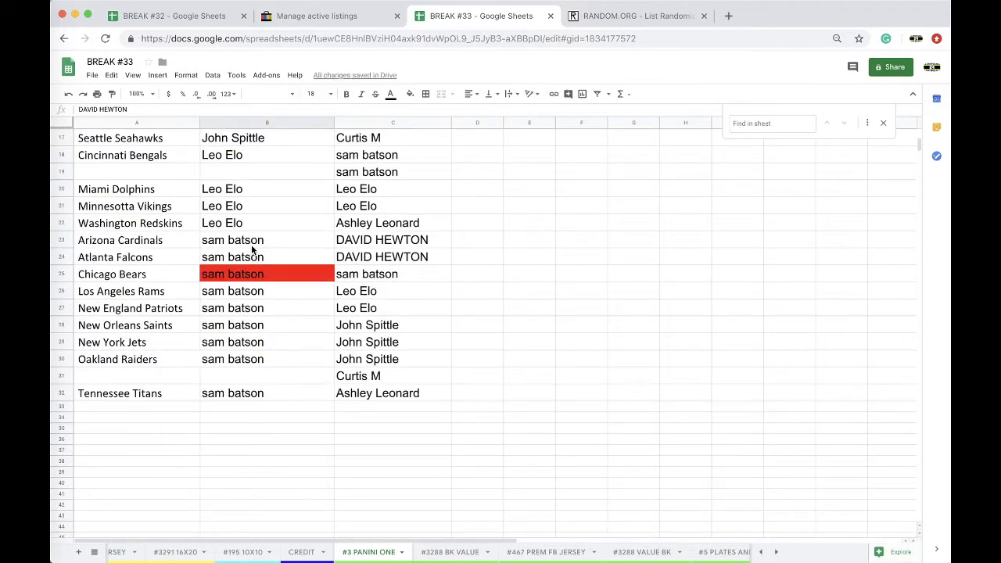
scroll(252, 249, "up", 5)
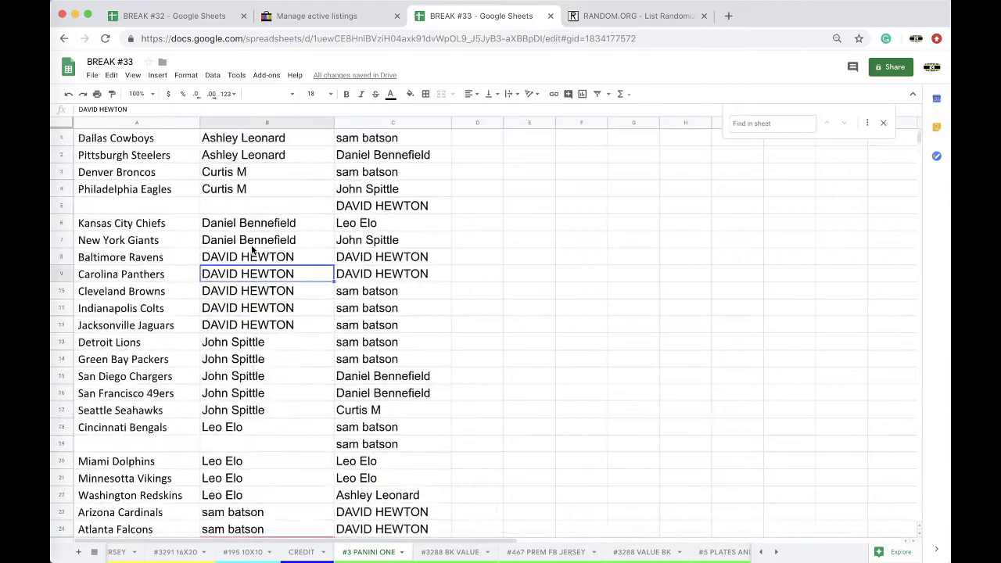
left_click(161, 121)
left_click(212, 75)
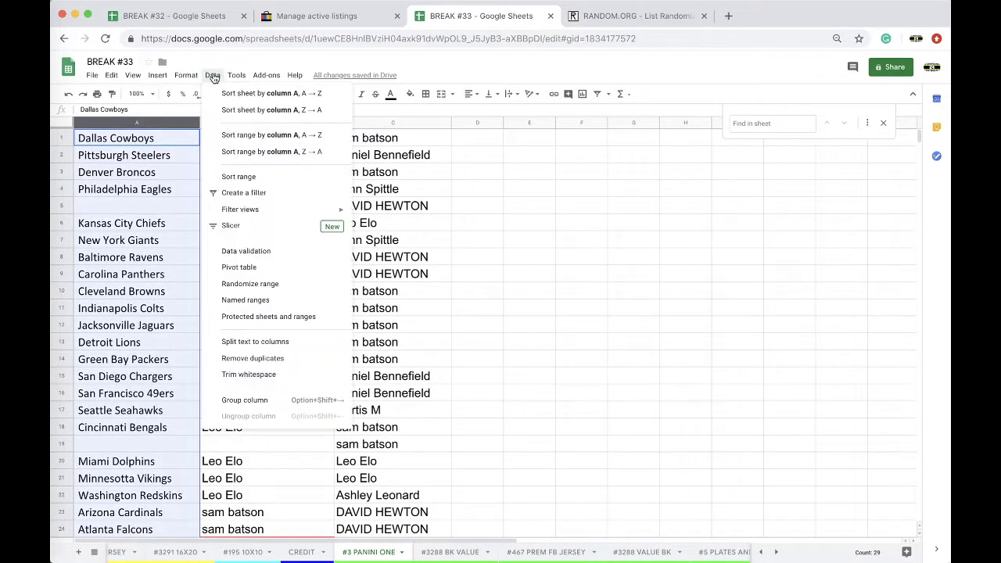
left_click(264, 108)
left_click(371, 123)
key("ctrl+c")
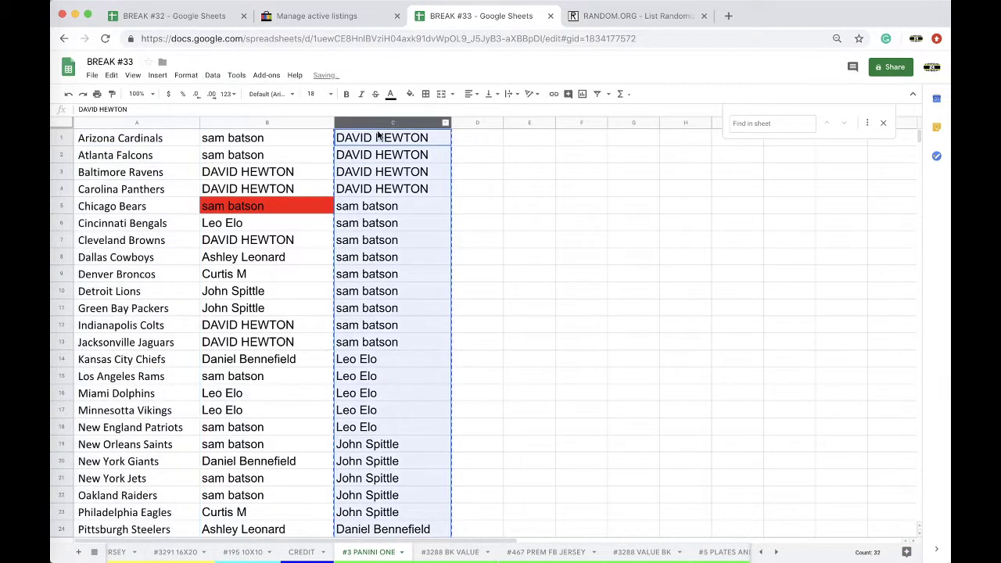
Step: Reload the RANDOM.ORG List Randomizer, paste the 32 names and randomize them
left_click(590, 22)
left_click(548, 39)
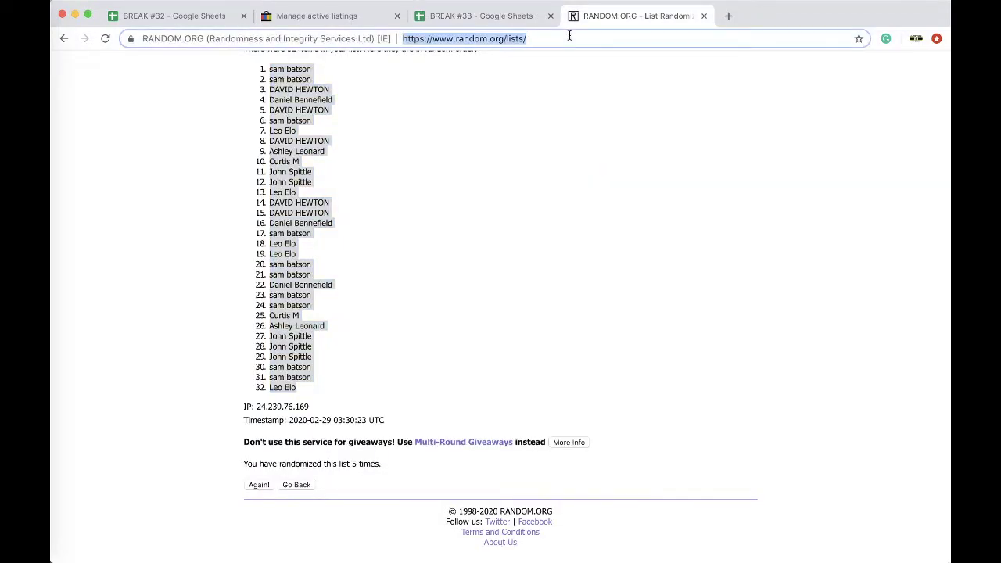
key("Return")
left_click(297, 331)
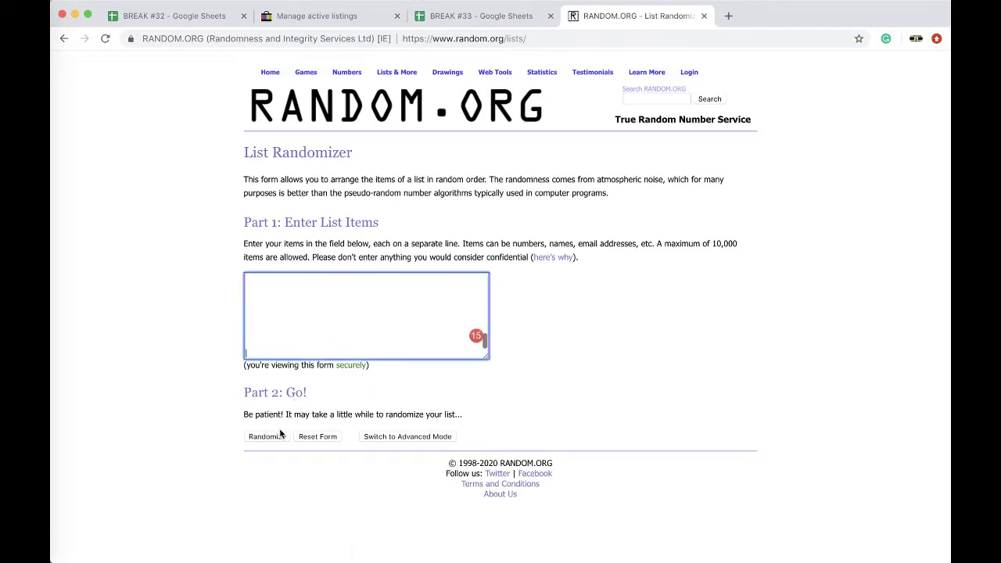
left_click(266, 436)
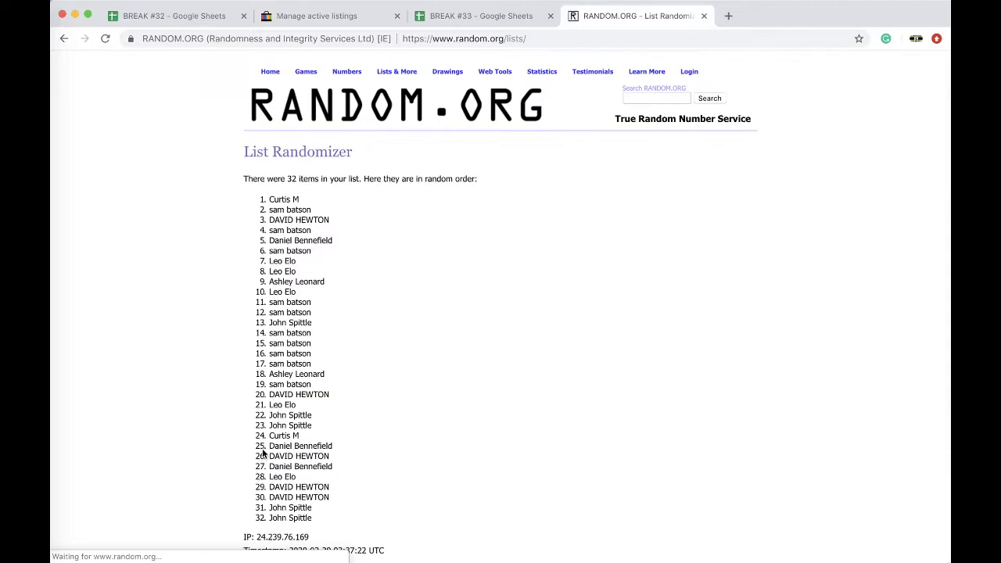
scroll(256, 469, "down", 3)
left_click(256, 484)
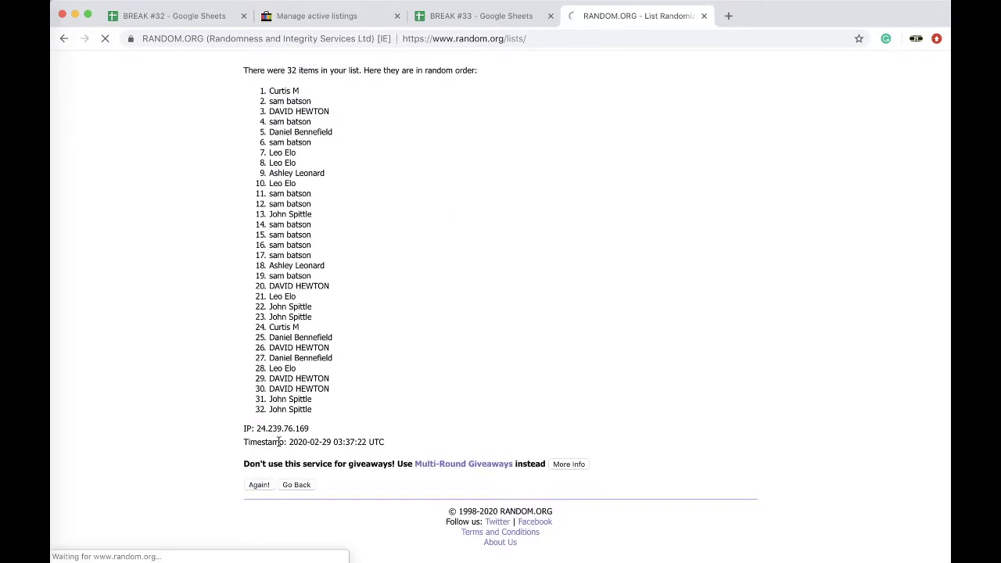
left_click(258, 479)
left_click(258, 485)
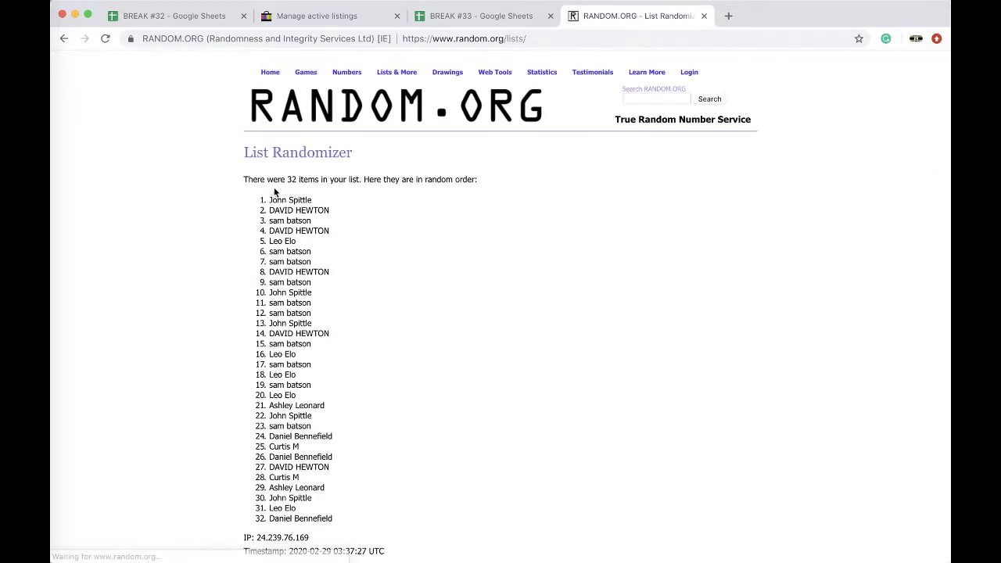
left_click_drag(269, 200, 312, 200)
left_click(445, 16)
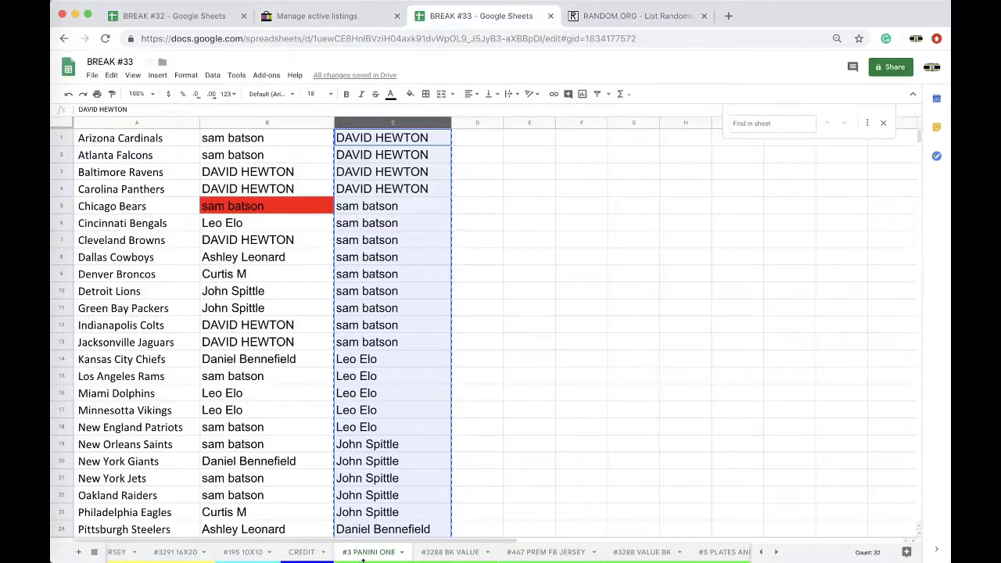
scroll(363, 557, "left", 5)
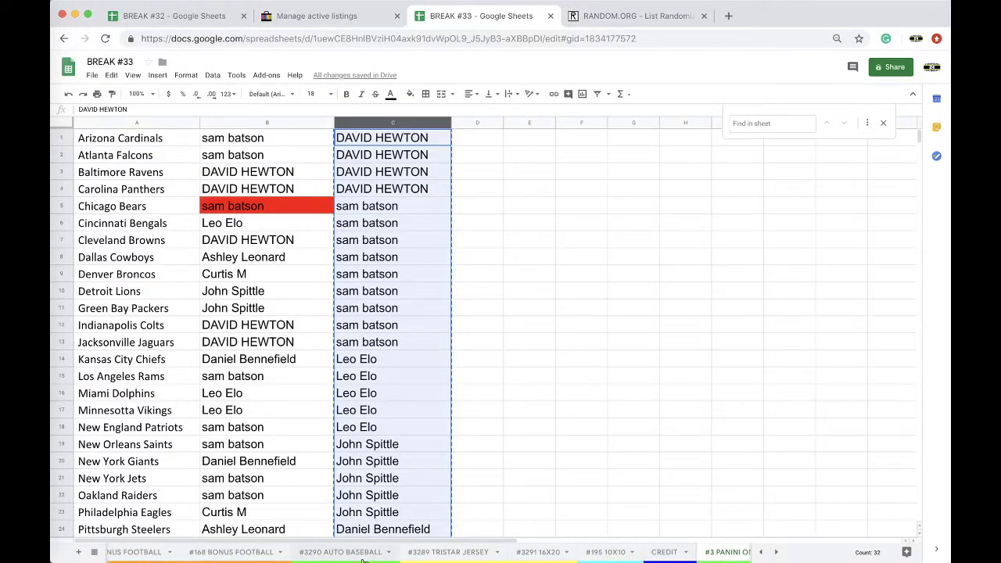
left_click(261, 552)
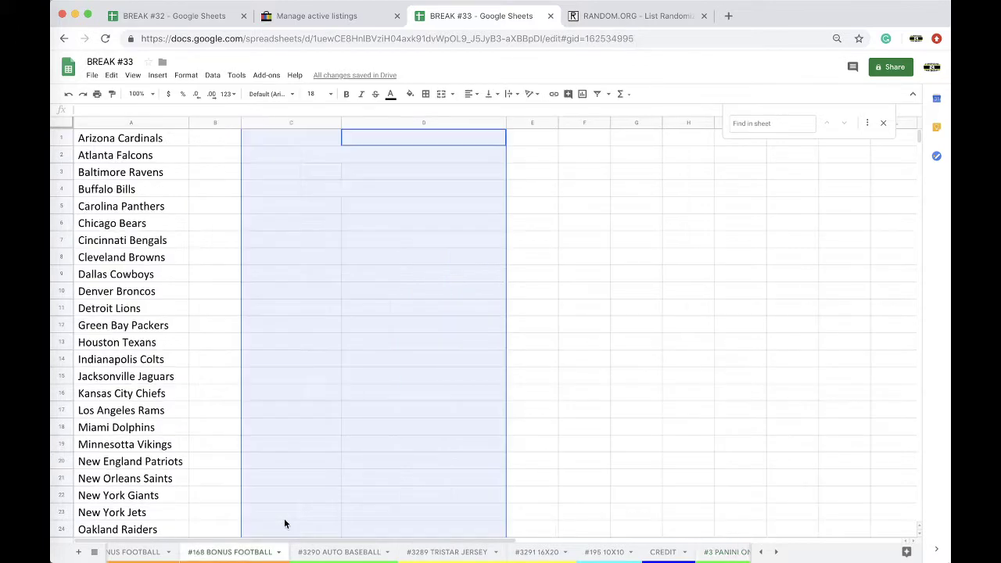
left_click(344, 140)
left_click(333, 138)
key("ctrl+v")
key("ctrl+z")
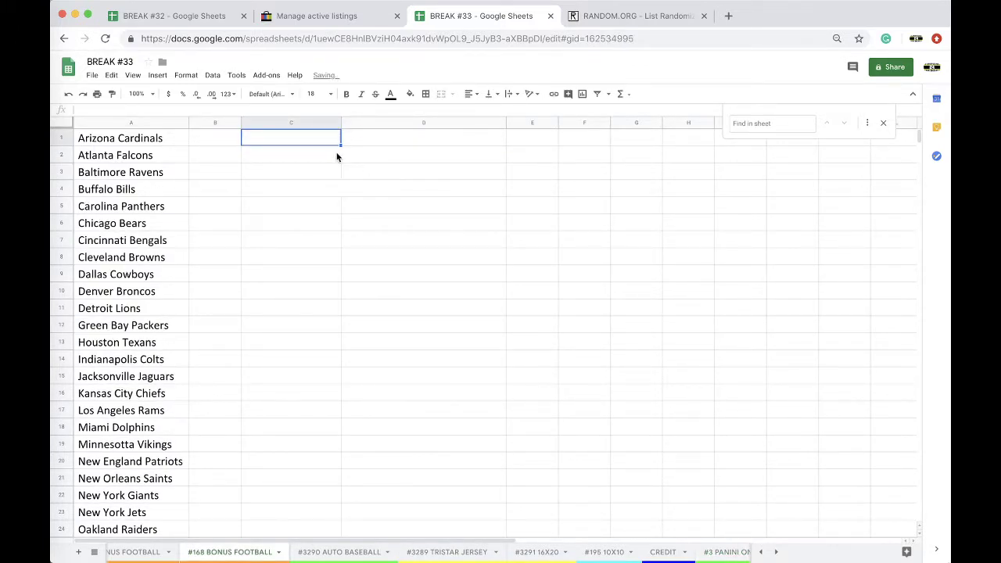
key("ctrl+v")
left_click(352, 172)
left_click(357, 191)
Step: Enter '#3 PANINI ONE' in cell D1
left_click(375, 144)
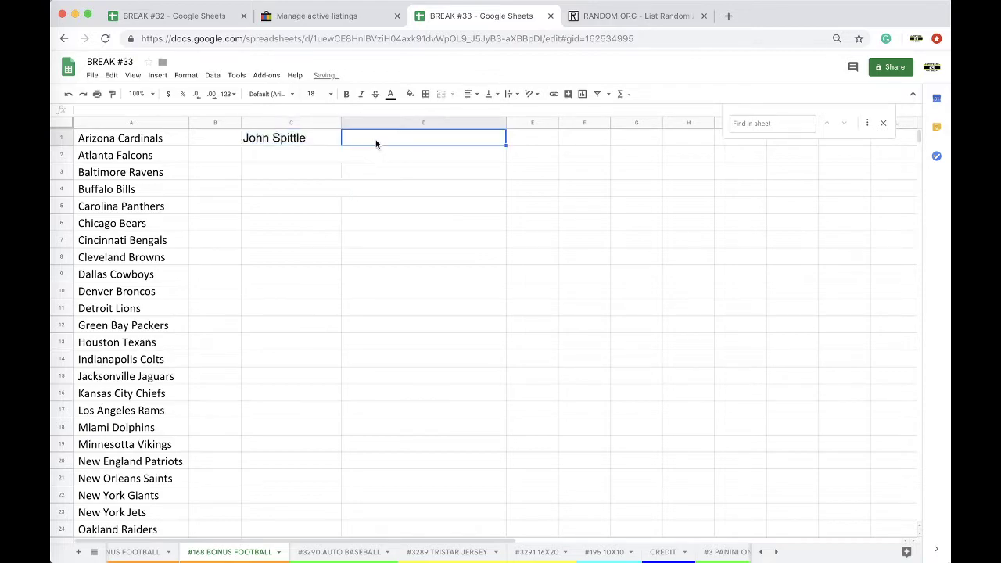
type("#3 PANIN IONE")
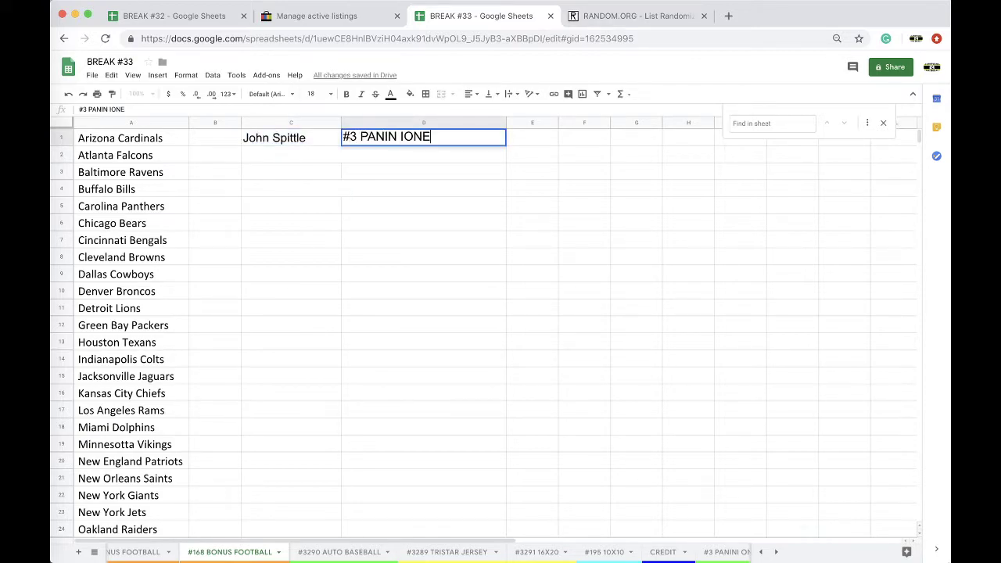
key("BackSpace")
key("BackSpace")
key("BackSpace")
key("BackSpace")
key("BackSpace")
scroll(540, 554, "right", 3)
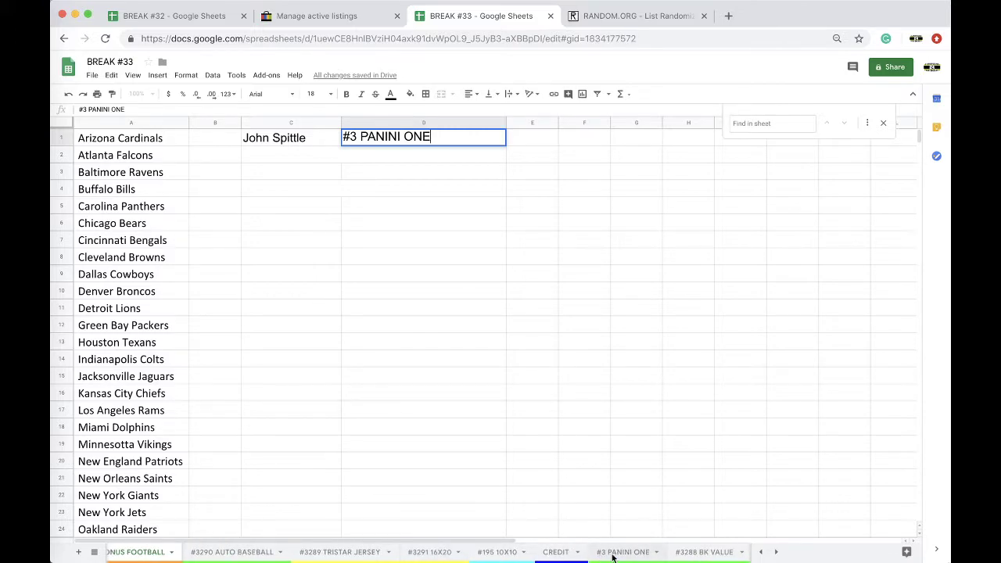
Step: Drag the #3 PANINI ONE tab to sit right after the #168 BONUS FOOTBALL tab
left_click(613, 556)
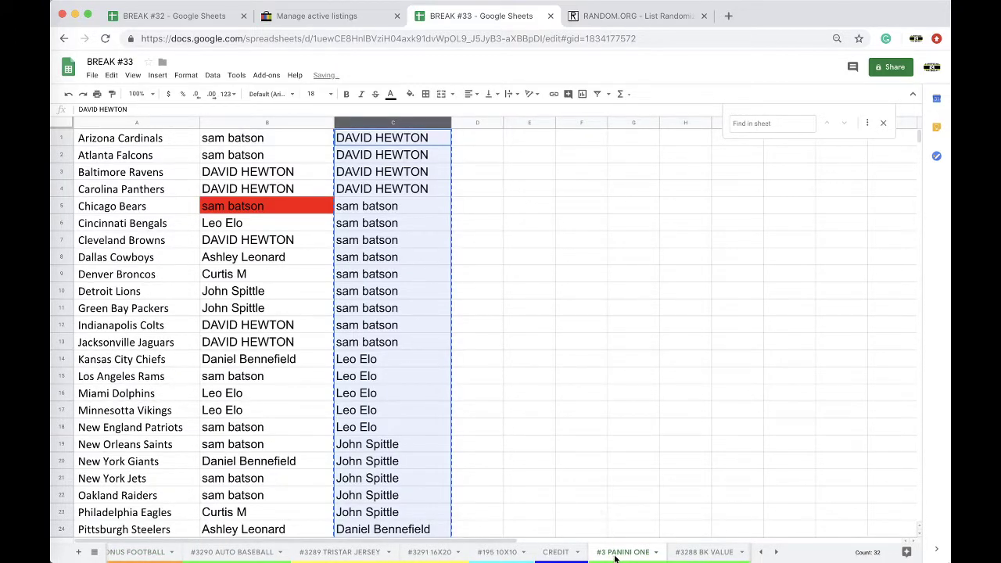
left_click_drag(615, 557, 363, 548)
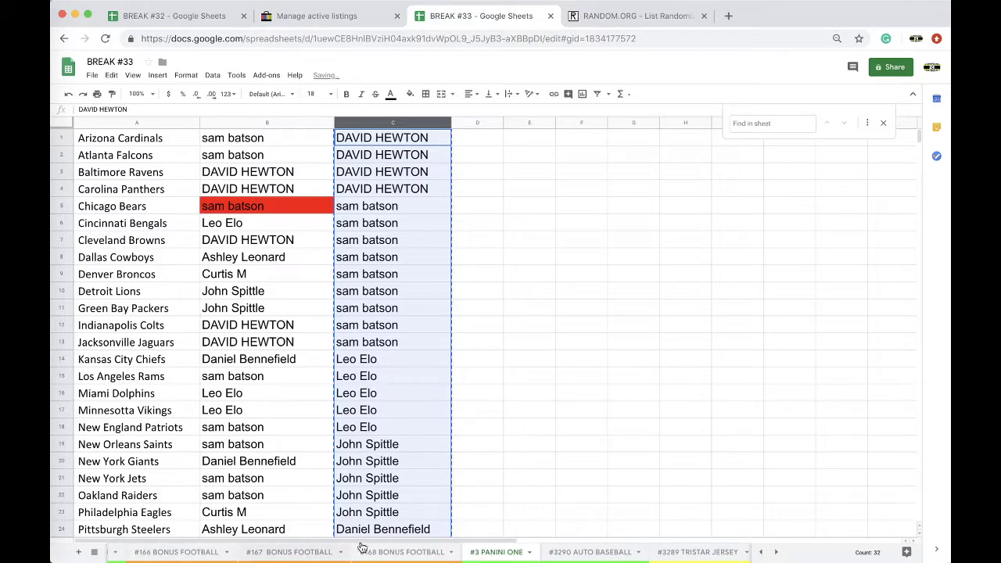
scroll(465, 550, "left", 2)
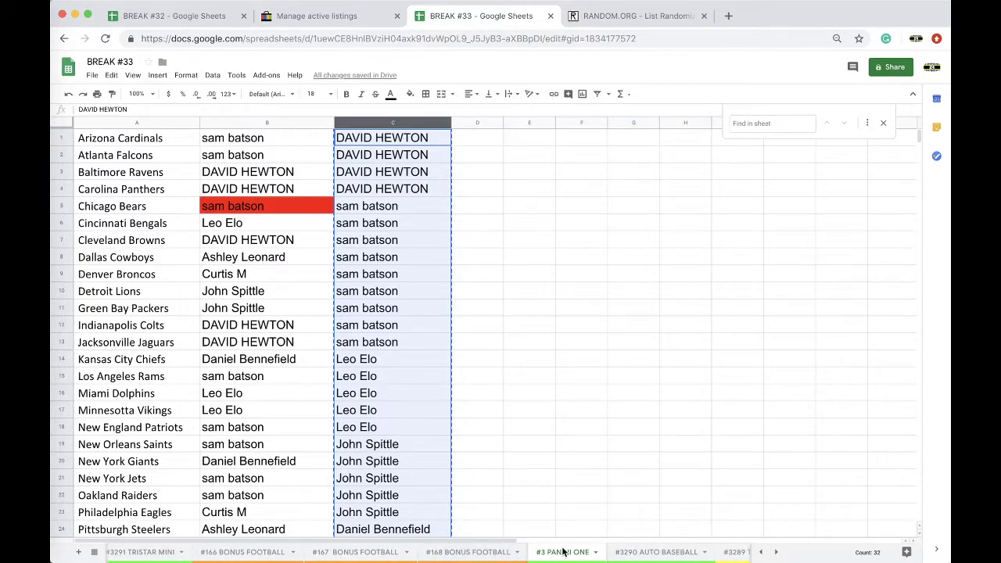
scroll(258, 552, "right", 5)
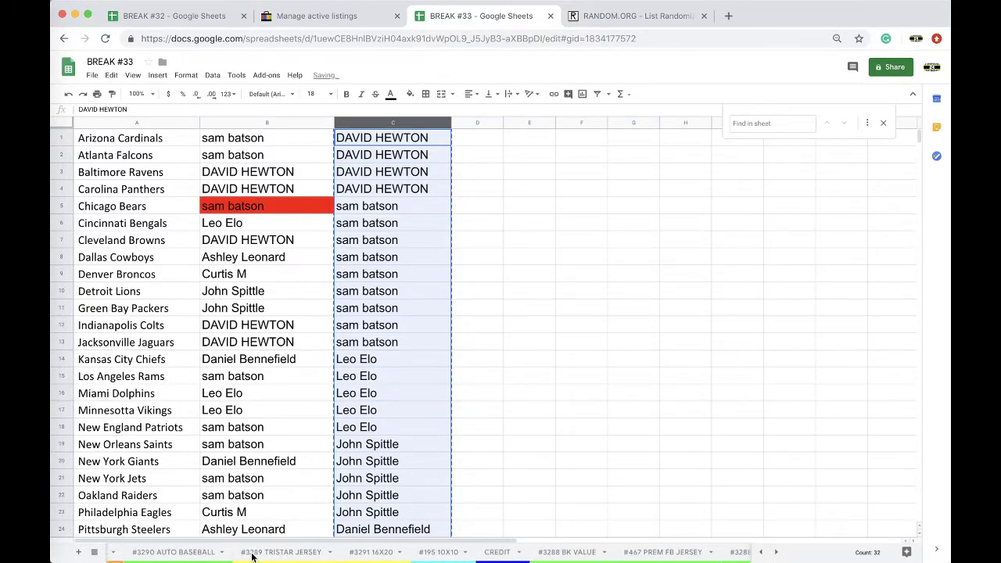
scroll(253, 555, "right", 3)
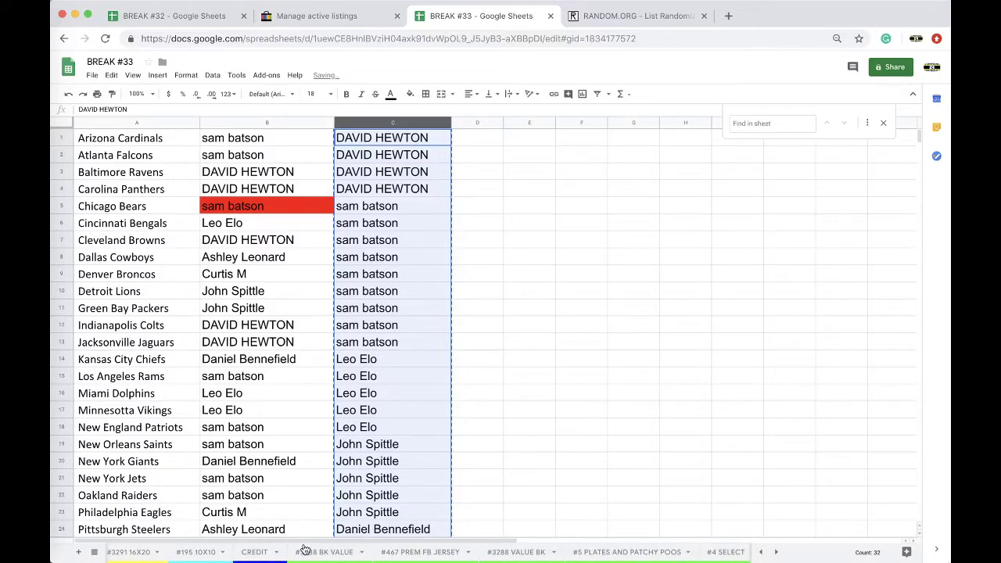